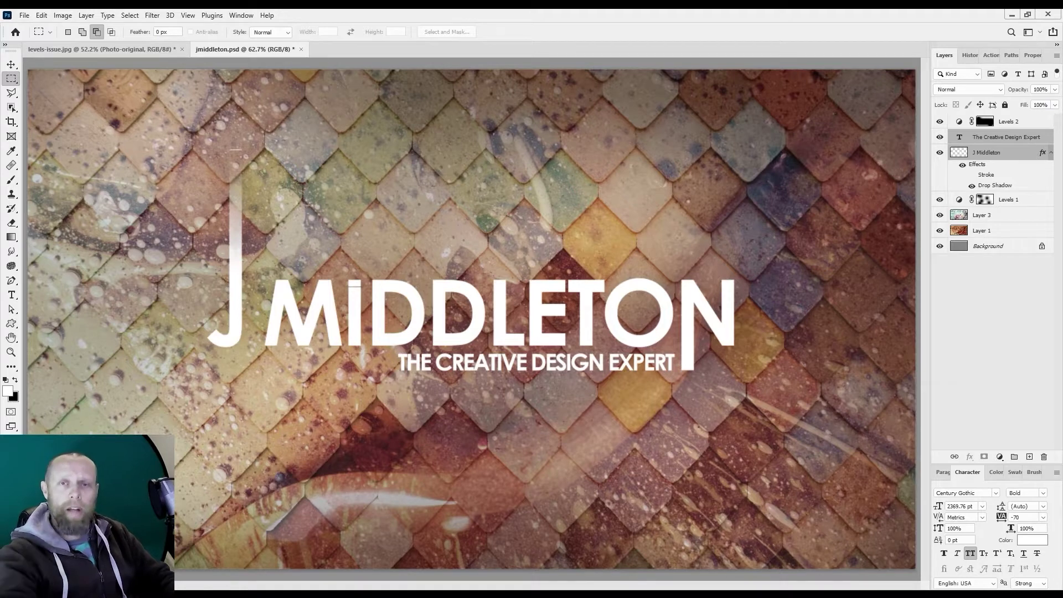
Switch to the levels-issue.jpg document showing the washed-out mother-and-daughter photo.
left_click(144, 48)
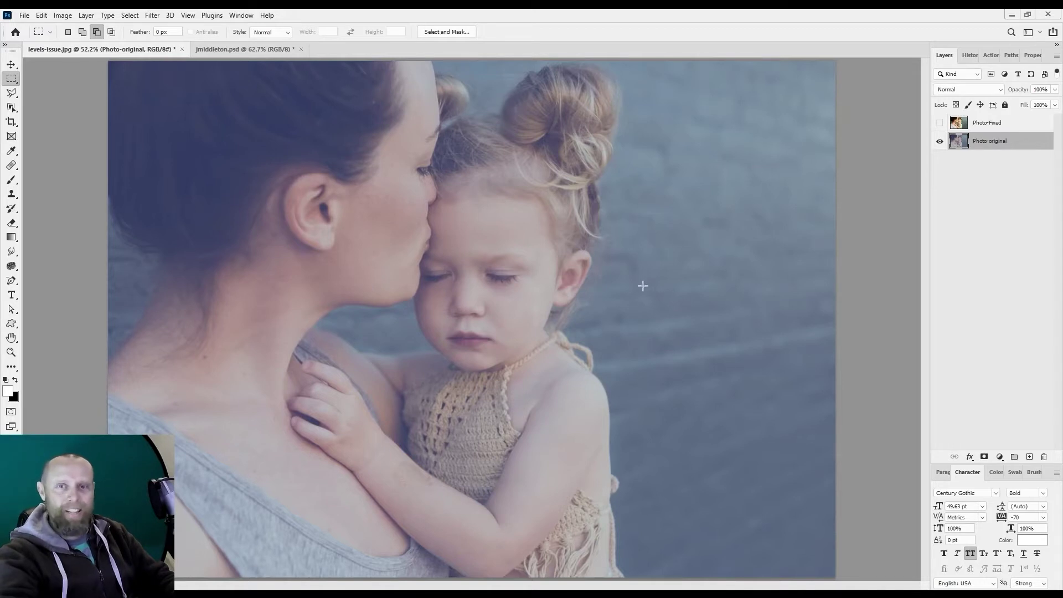
left_click(940, 123)
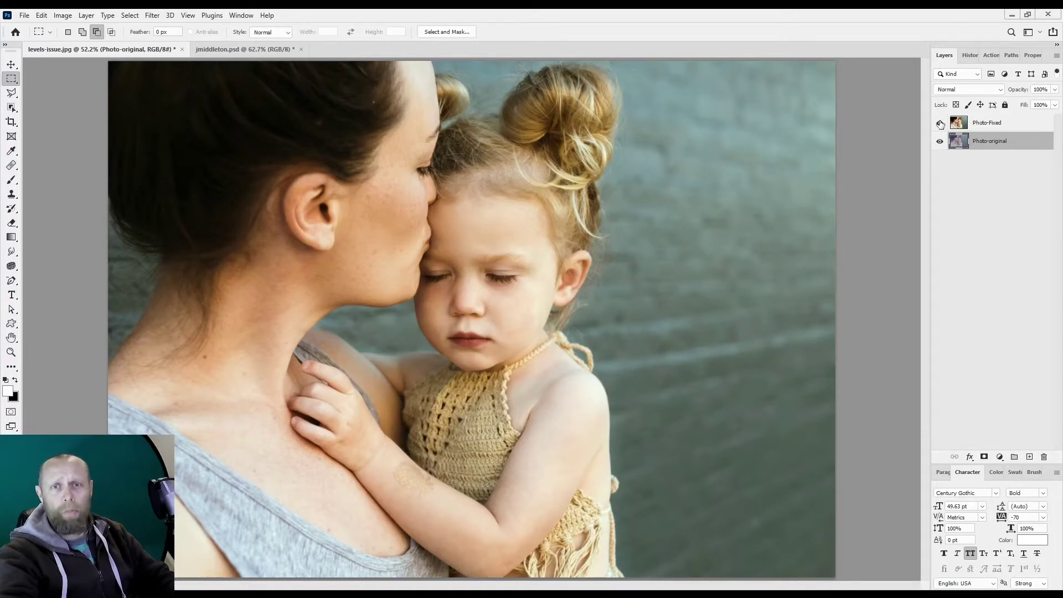
left_click(940, 122)
left_click(940, 123)
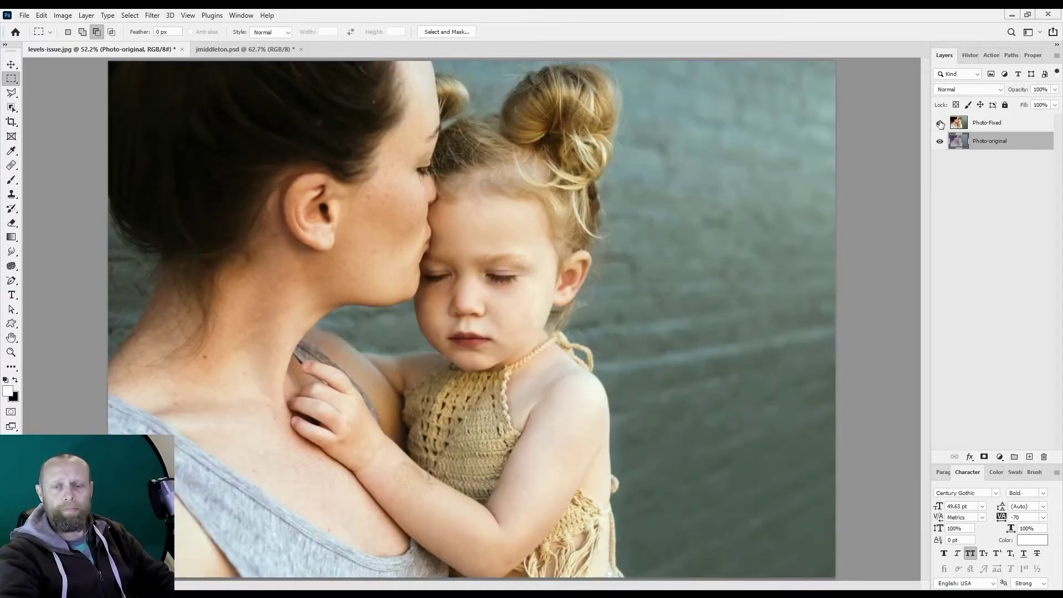
left_click(940, 123)
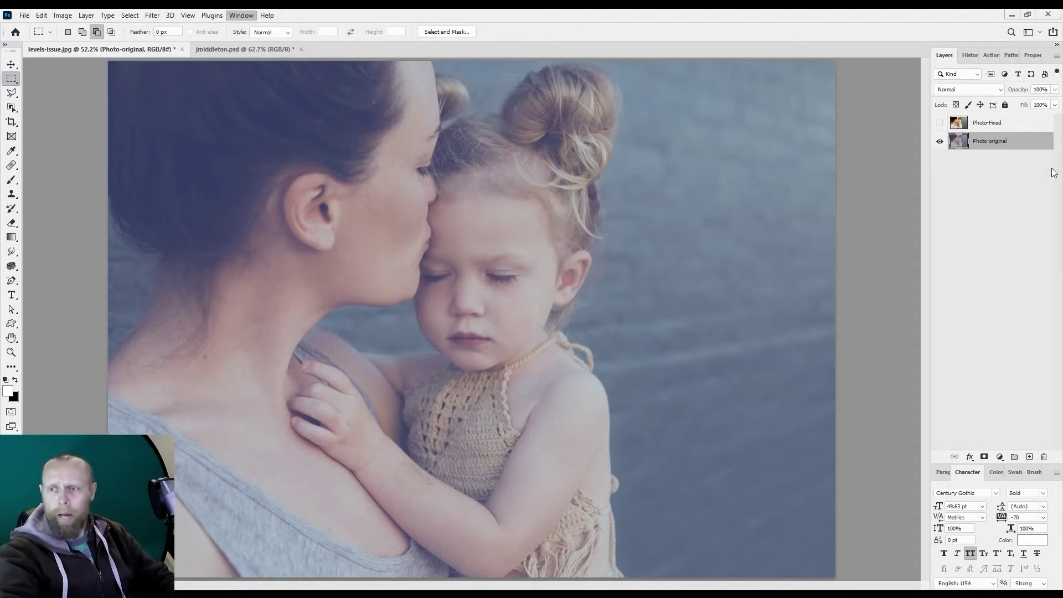
left_click(997, 208)
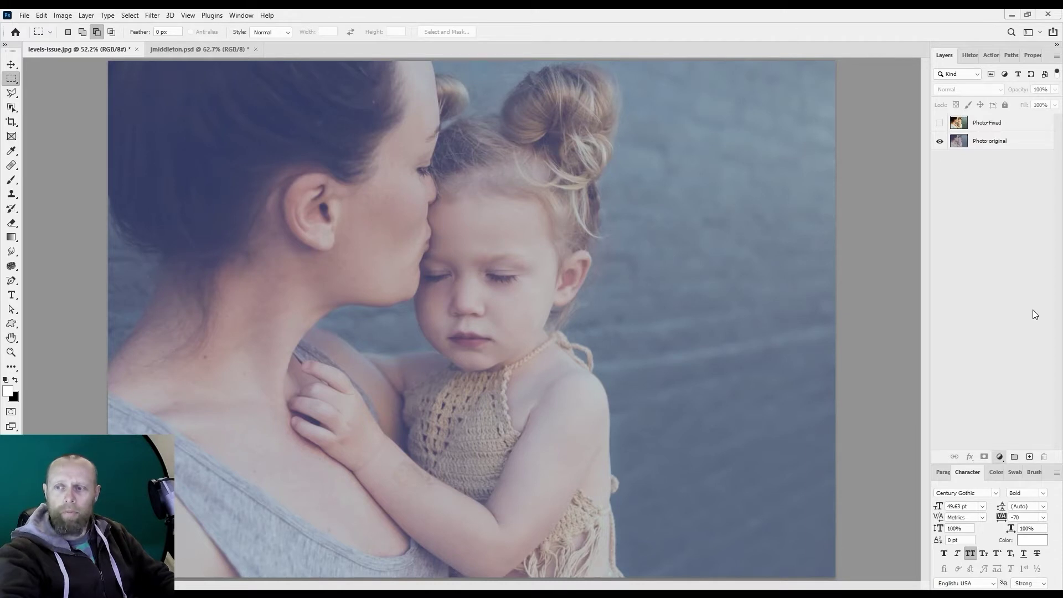
Add a Levels adjustment layer with Ctrl+L and return to the layer list.
key("ctrl+l")
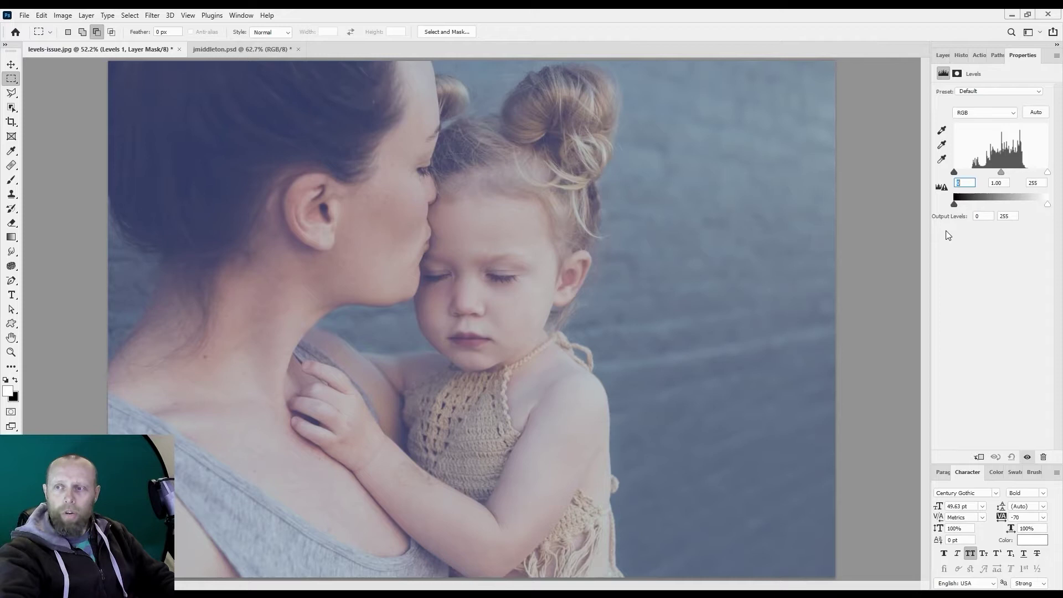
left_click(939, 58)
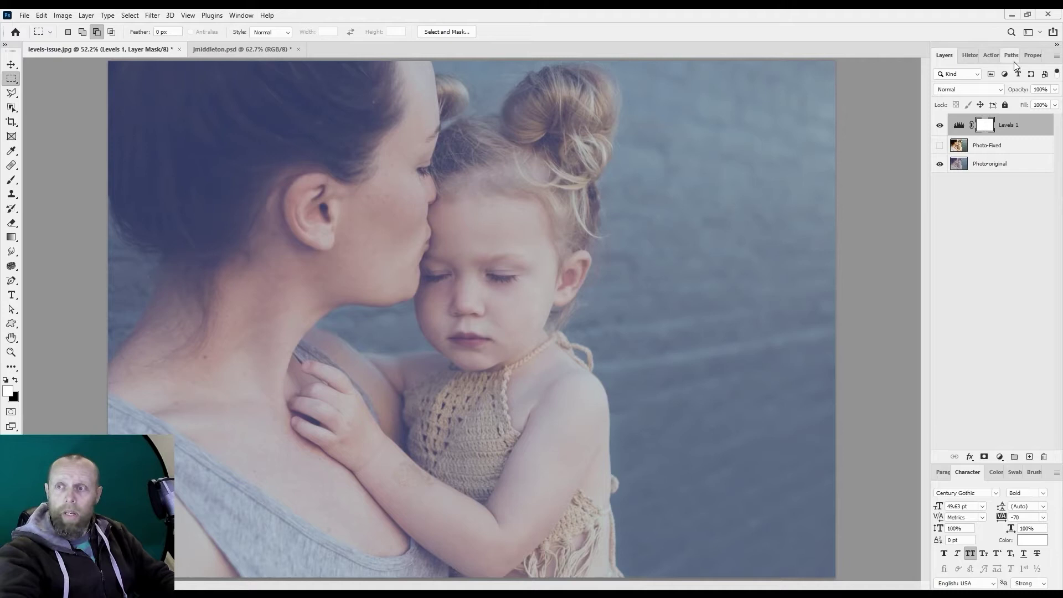
Show the Levels 1 properties and focus the black input level field.
left_click(1027, 57)
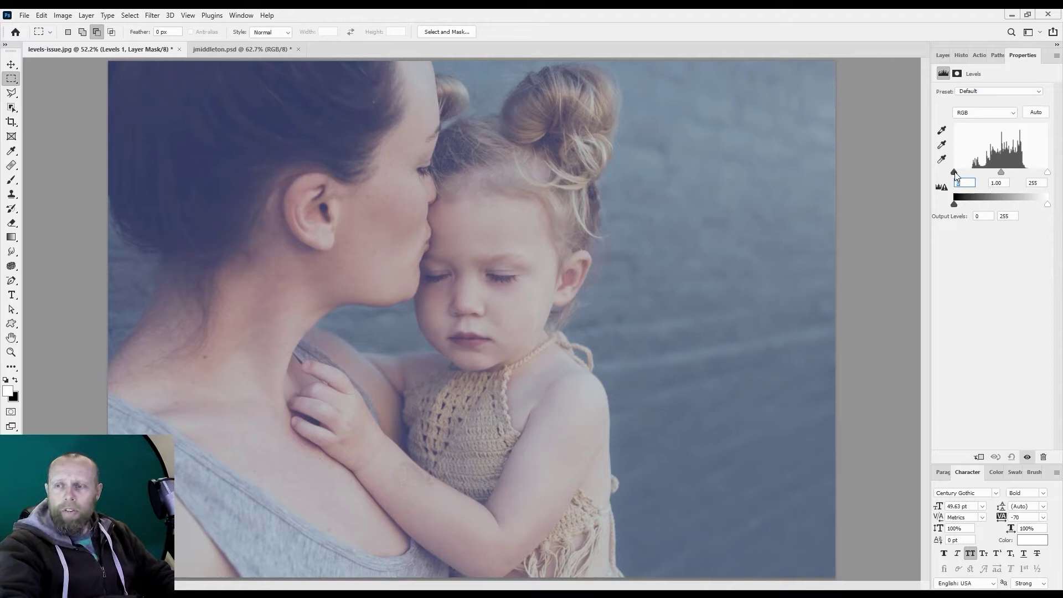
left_click(954, 172)
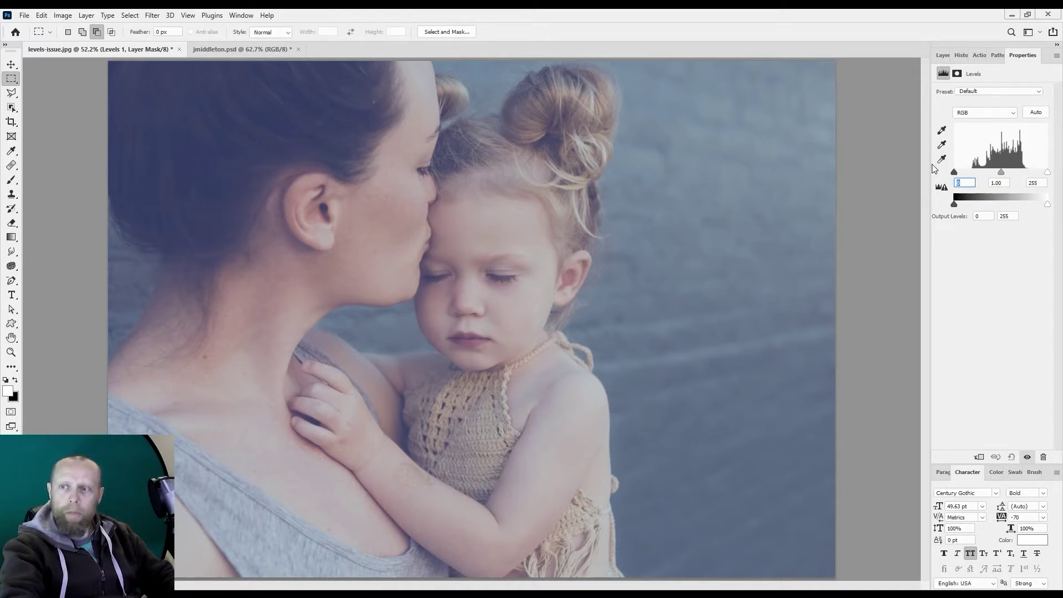
Drag the right panel dock's left edge to widen the side panels.
left_click_drag(930, 166, 773, 171)
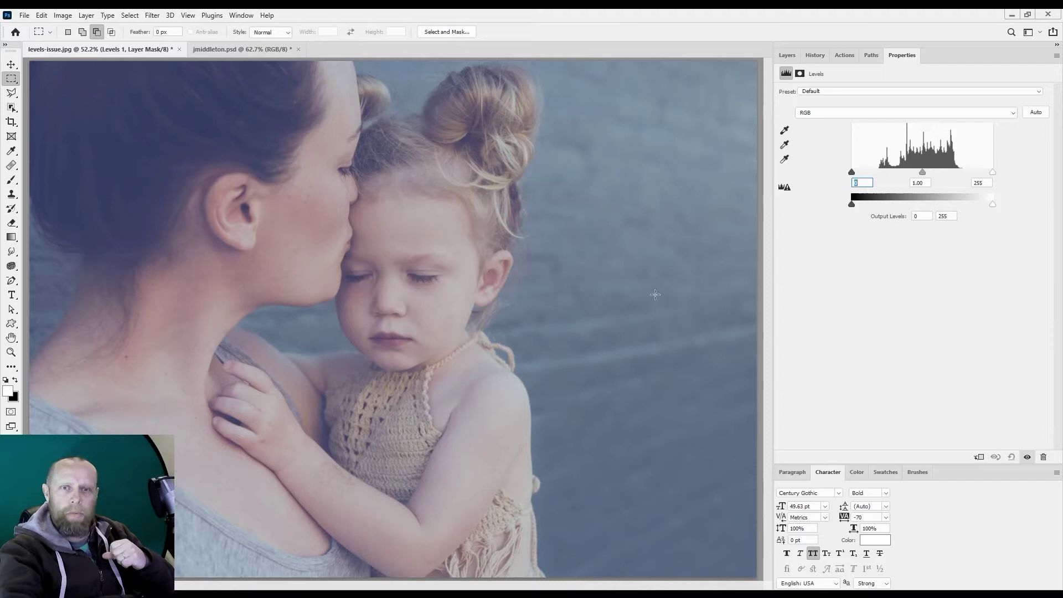
Target the Levels 1 adjustment thumbnail instead of its mask and reopen its settings.
left_click(788, 55)
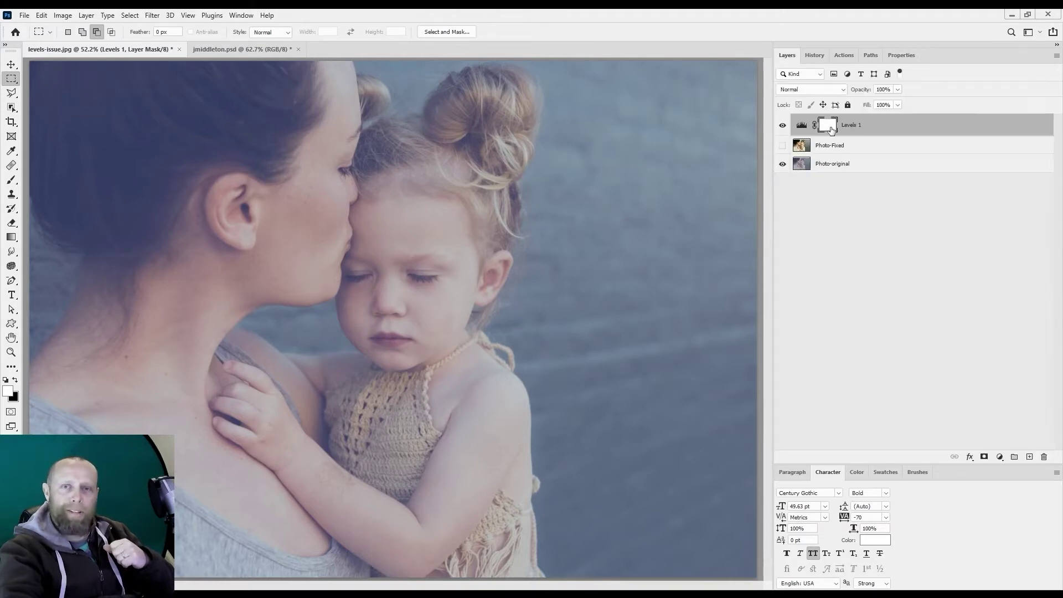
left_click(839, 165)
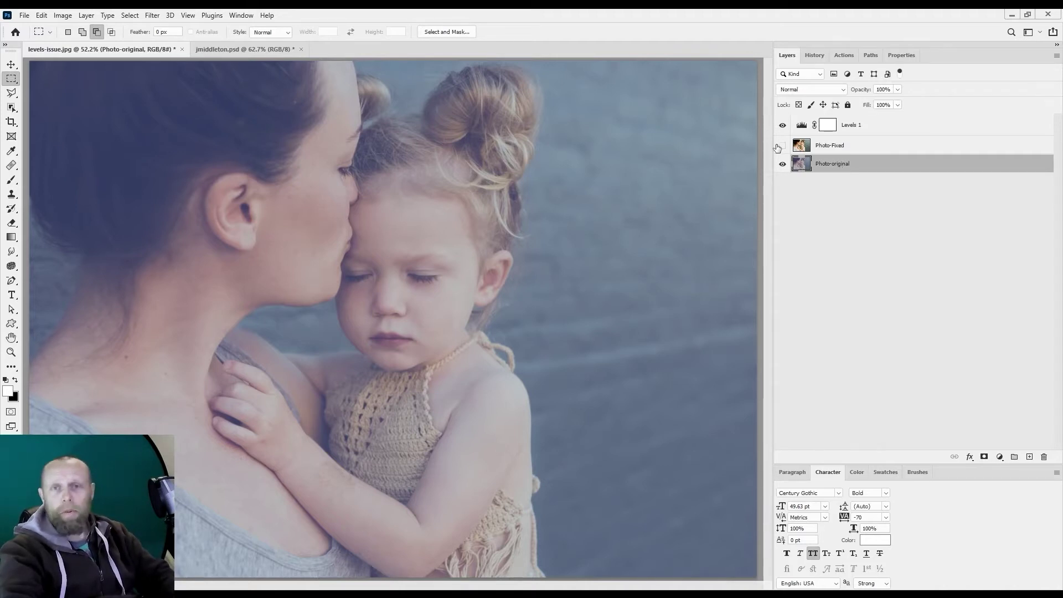
left_click(871, 126)
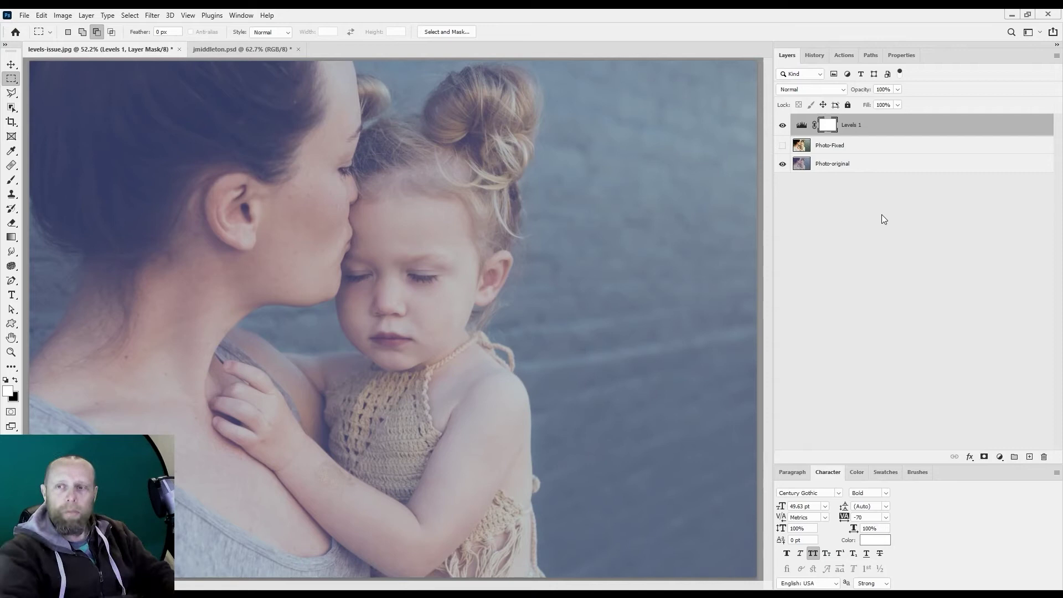
left_click(803, 126)
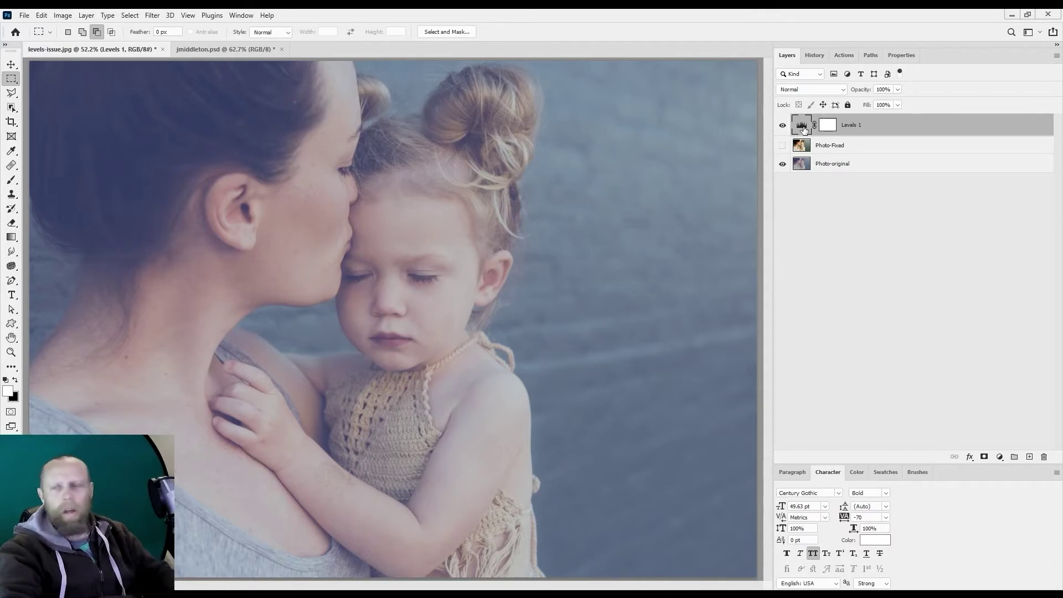
double_click(804, 128)
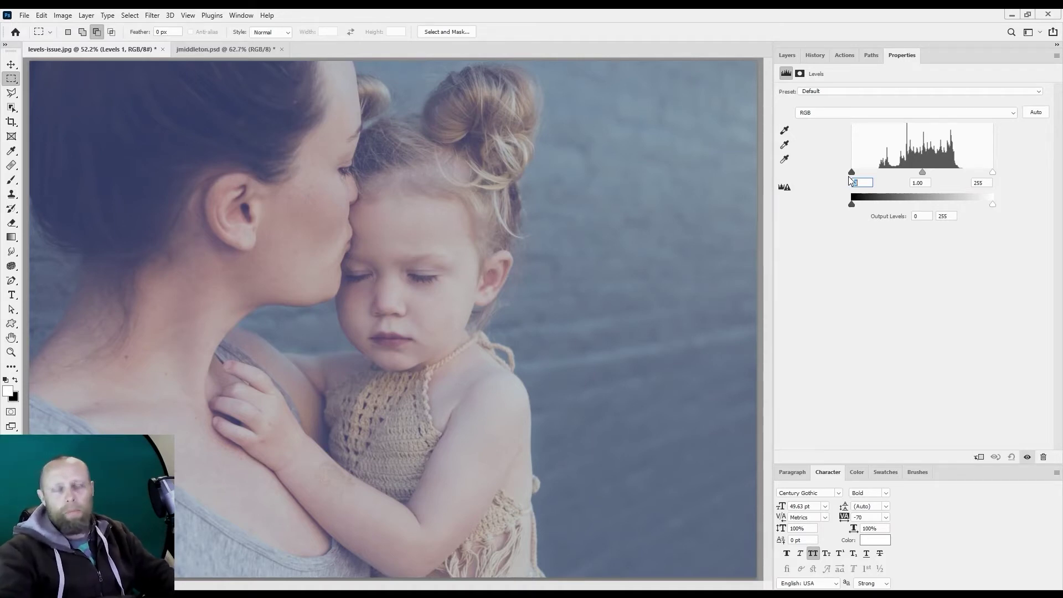
Try raising the Levels 1 black input and lowering its white input.
left_click(860, 182)
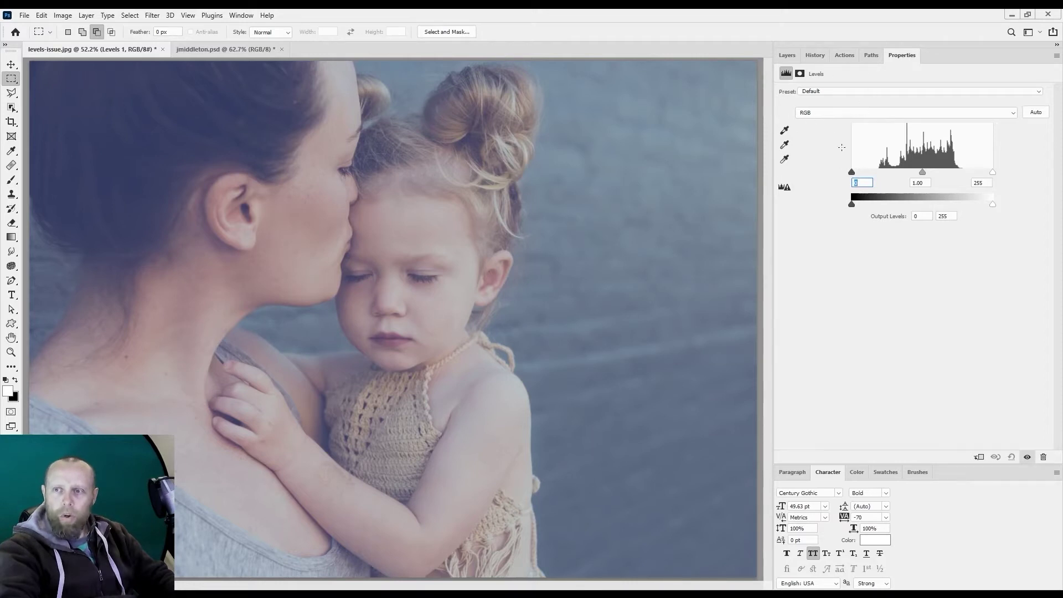
left_click_drag(851, 173, 879, 172)
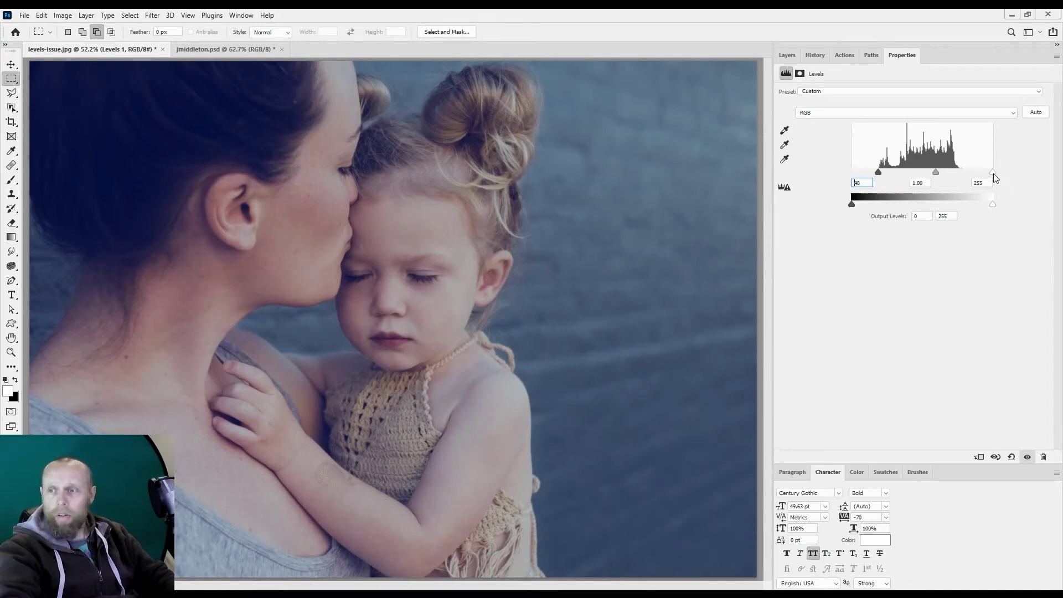
left_click_drag(993, 172, 966, 176)
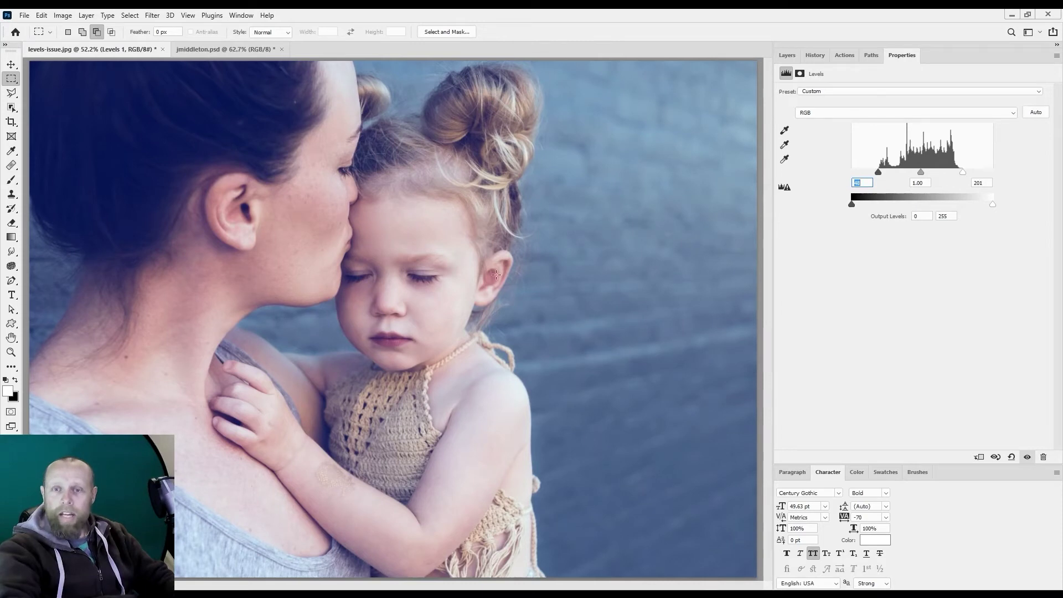
Toggle Levels 1 visibility repeatedly to compare the photo with and without it.
left_click(786, 55)
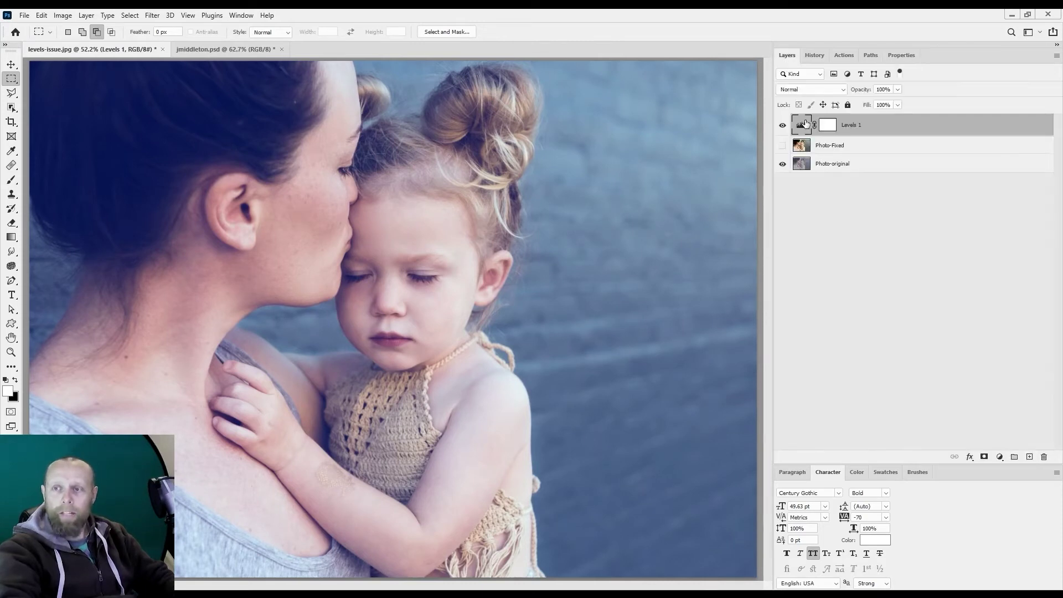
left_click(782, 125)
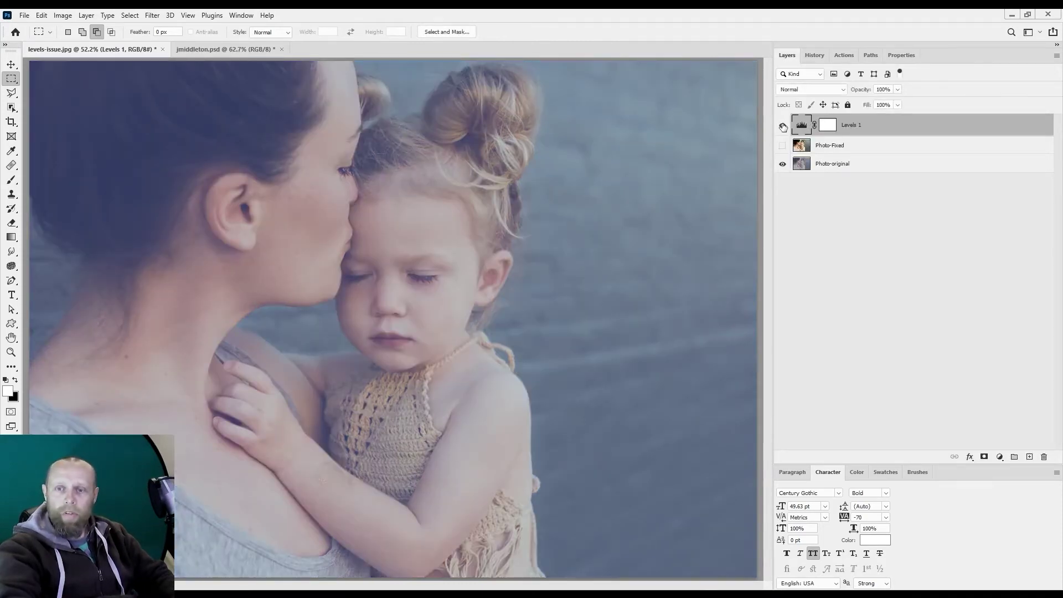
left_click(782, 125)
left_click(783, 125)
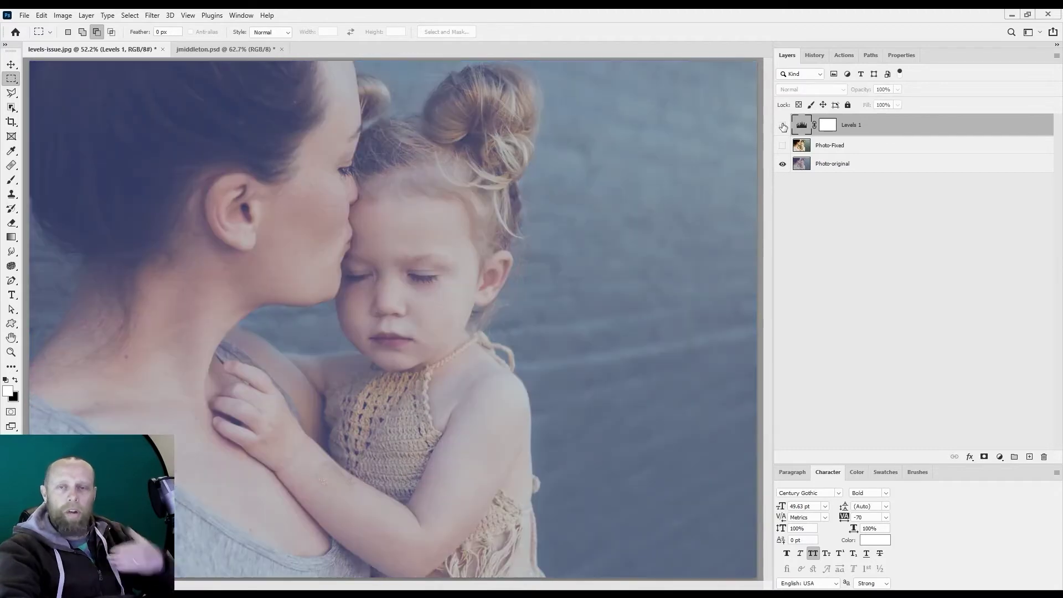
left_click(783, 125)
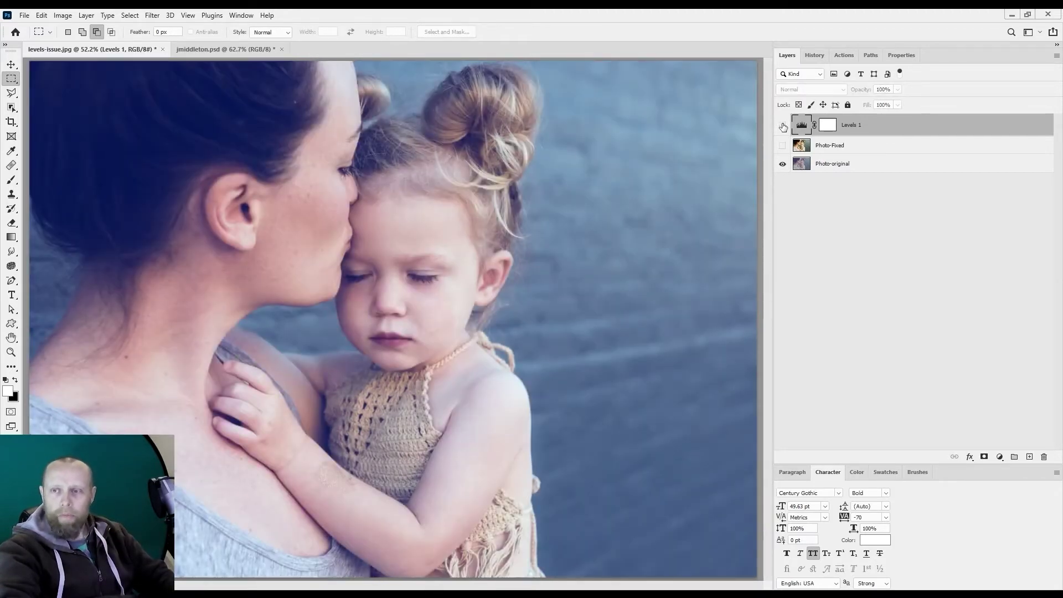
left_click(782, 124)
left_click(782, 125)
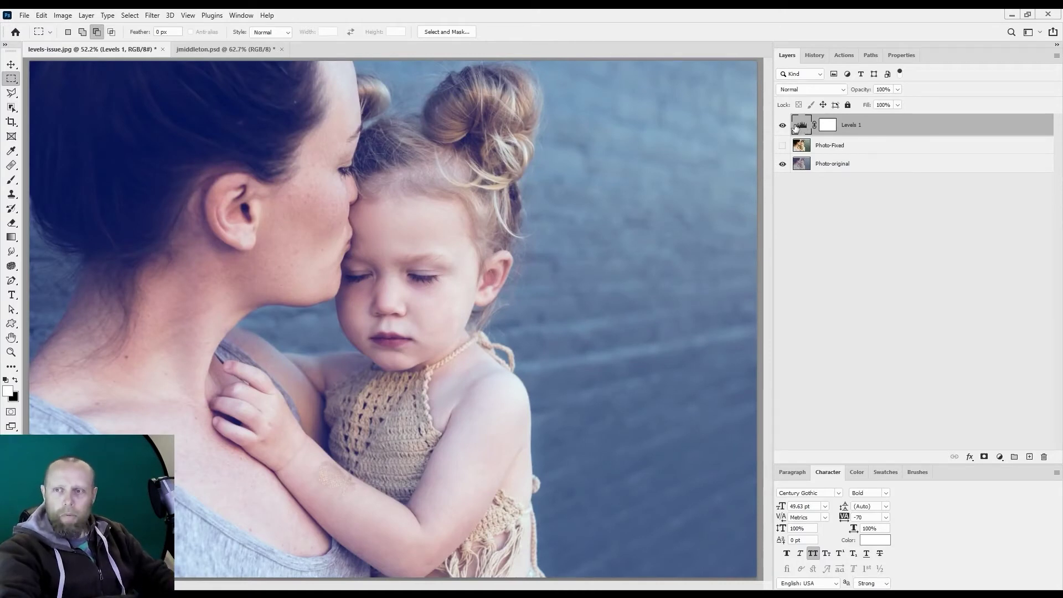
Reopen Levels 1 and reset the black and white inputs to 0 and 255.
double_click(800, 125)
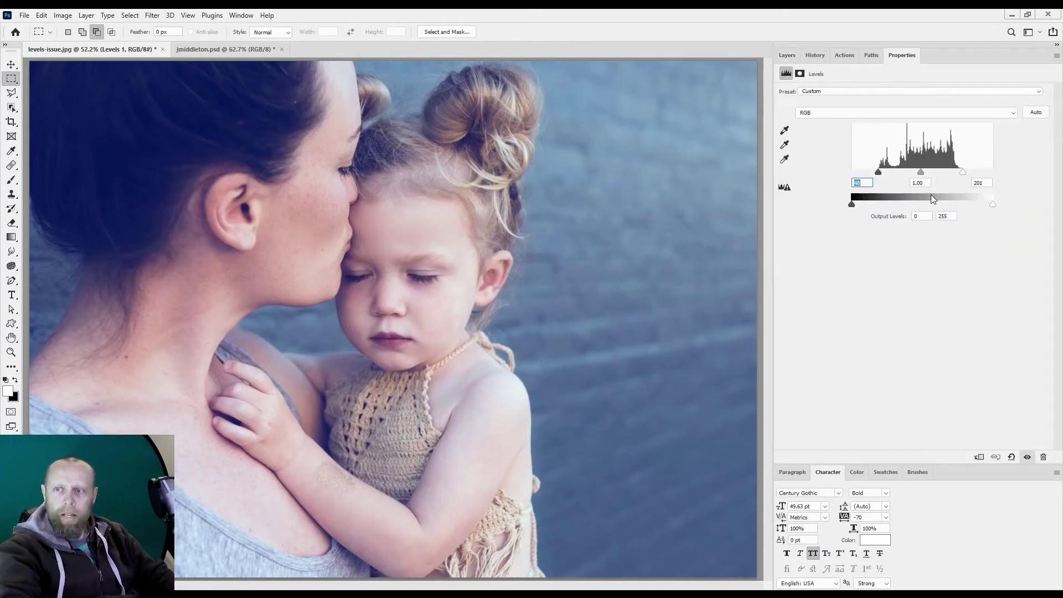
left_click_drag(879, 172, 853, 172)
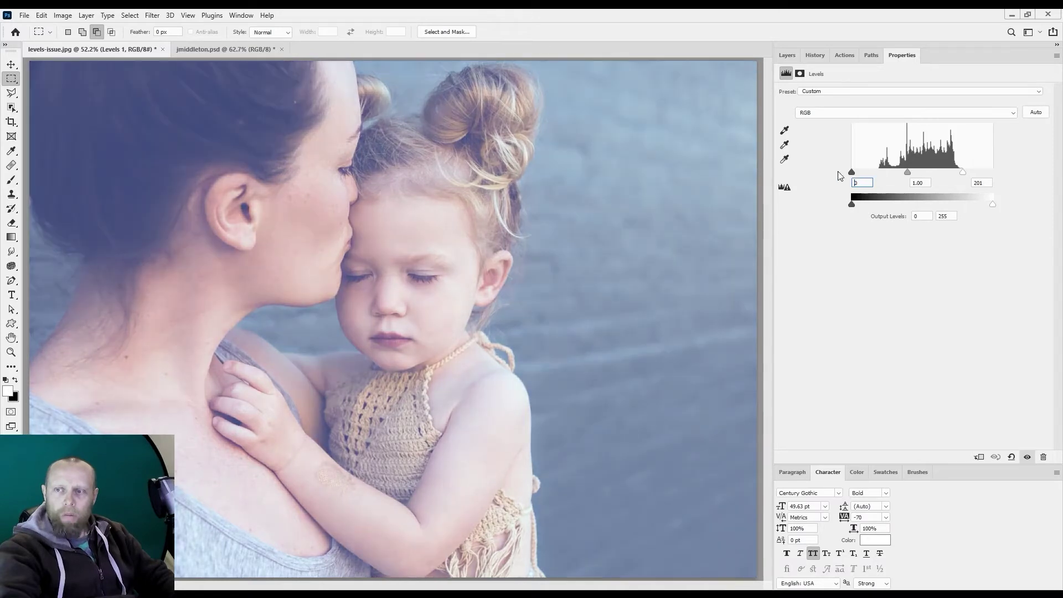
left_click_drag(965, 173, 994, 172)
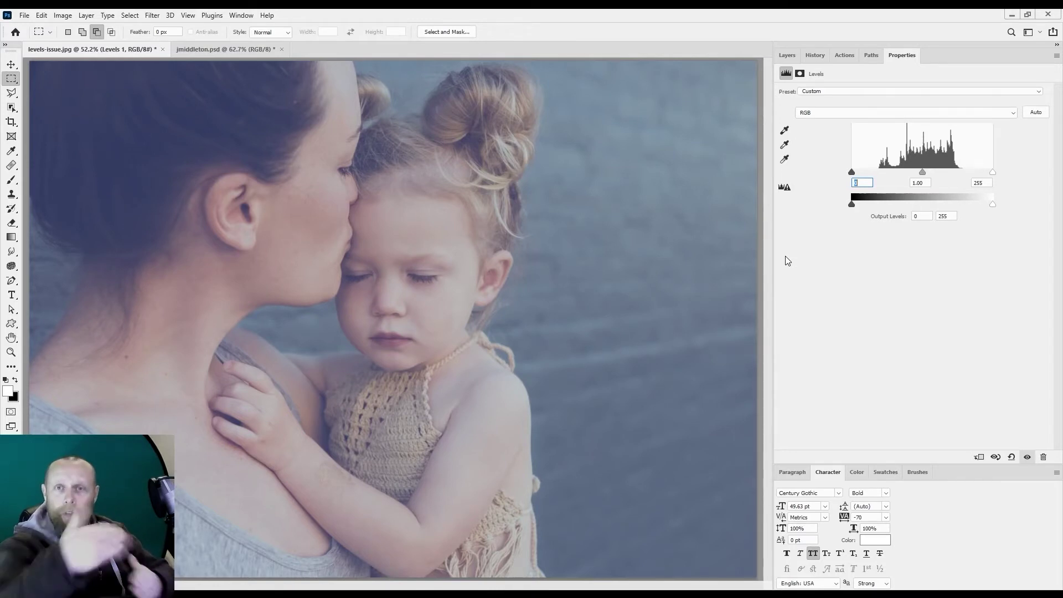
Switch the Levels 1 channel from RGB to Red.
left_click(848, 113)
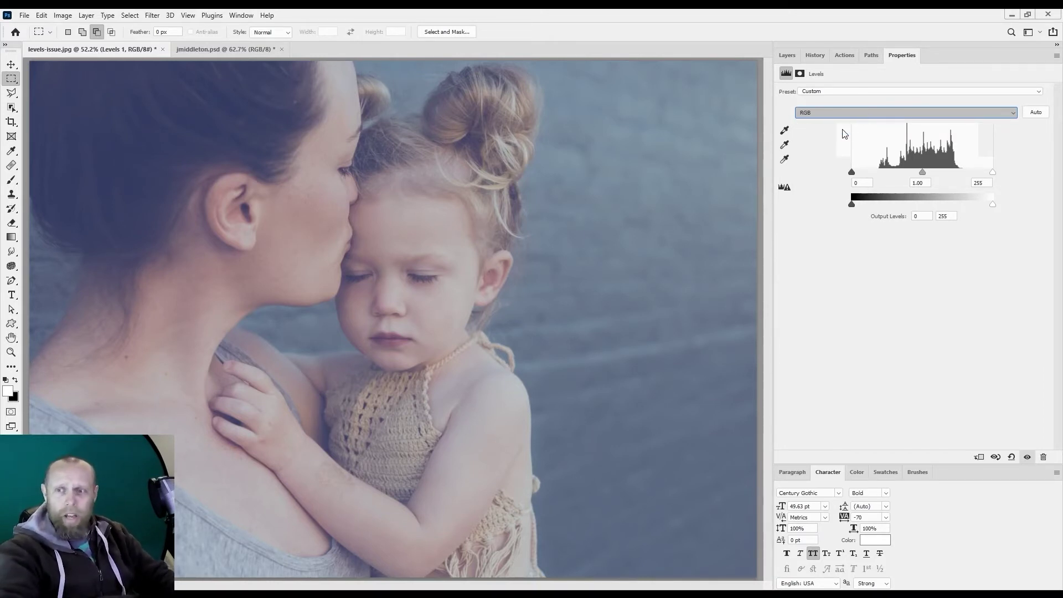
key("alt+3")
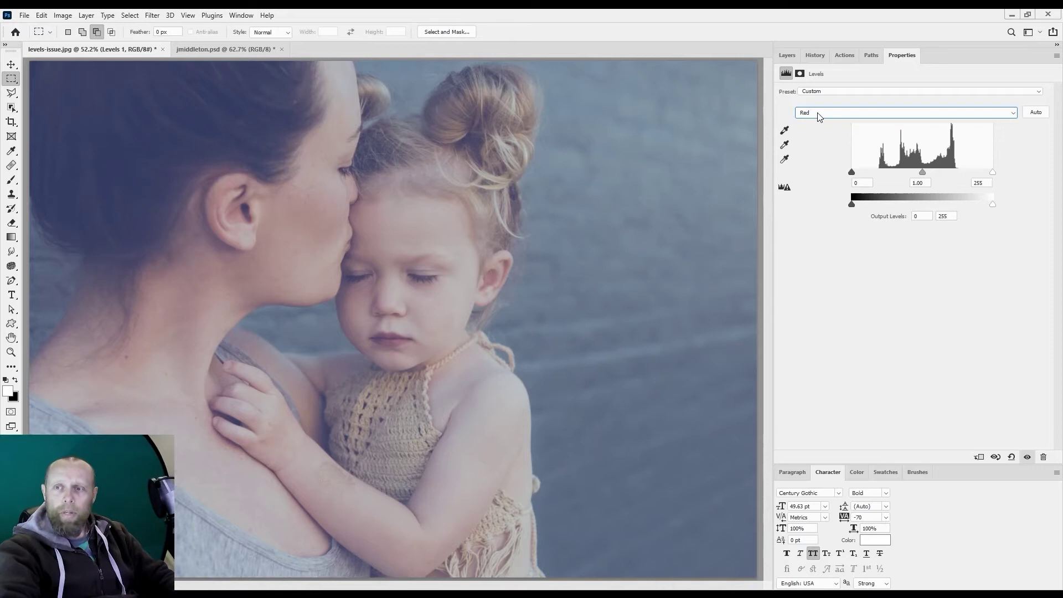
left_click(868, 113)
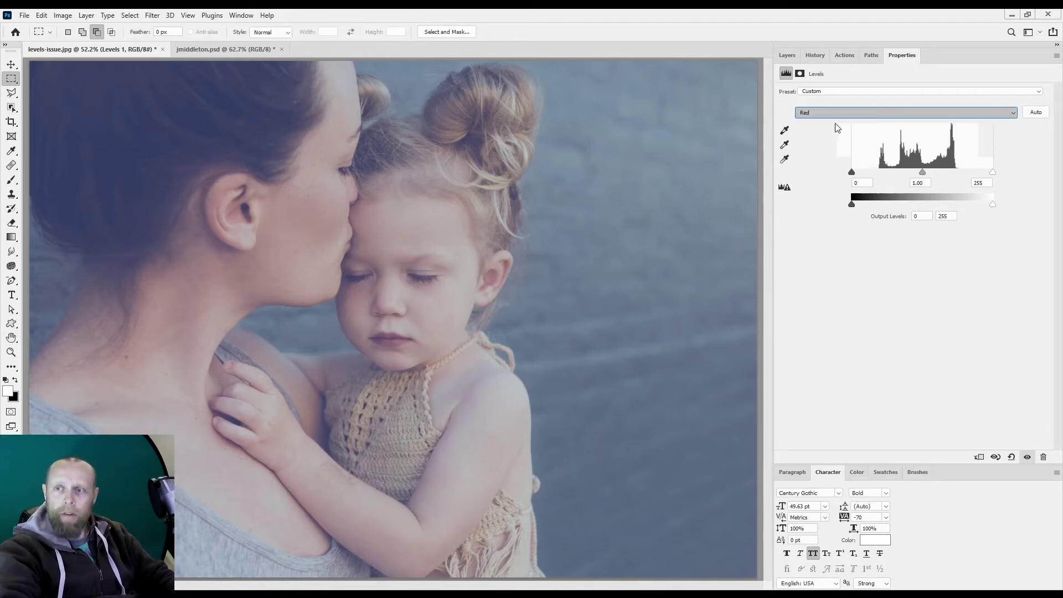
left_click(835, 122)
left_click(849, 113)
left_click(838, 133)
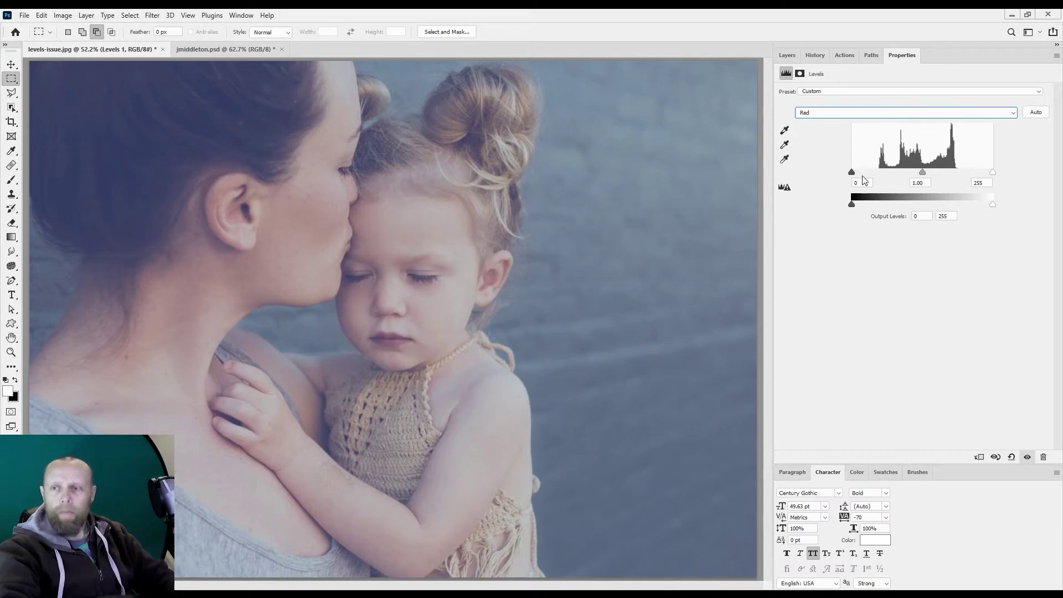
Set the Red black input to 48 and white input to 192, previewing clipping.
left_click_drag(853, 173, 881, 173)
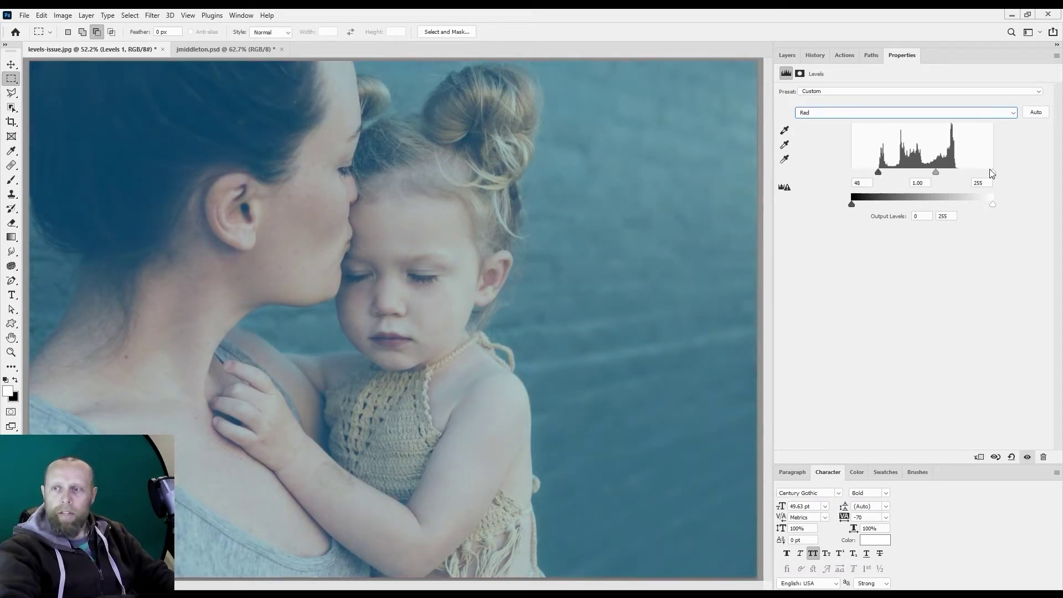
left_click_drag(991, 172, 957, 172)
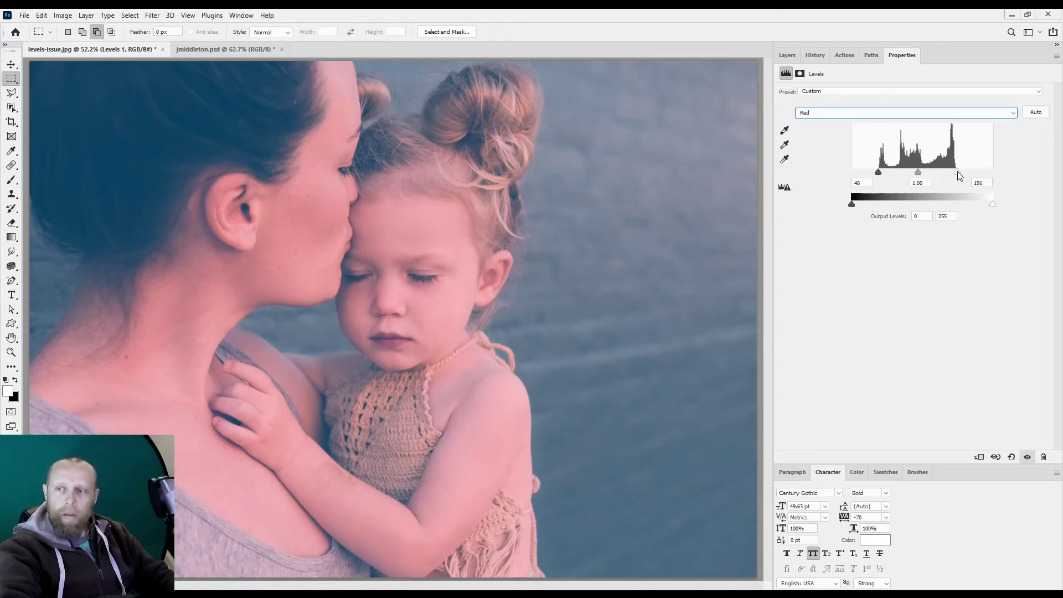
left_click_drag(955, 173, 957, 175)
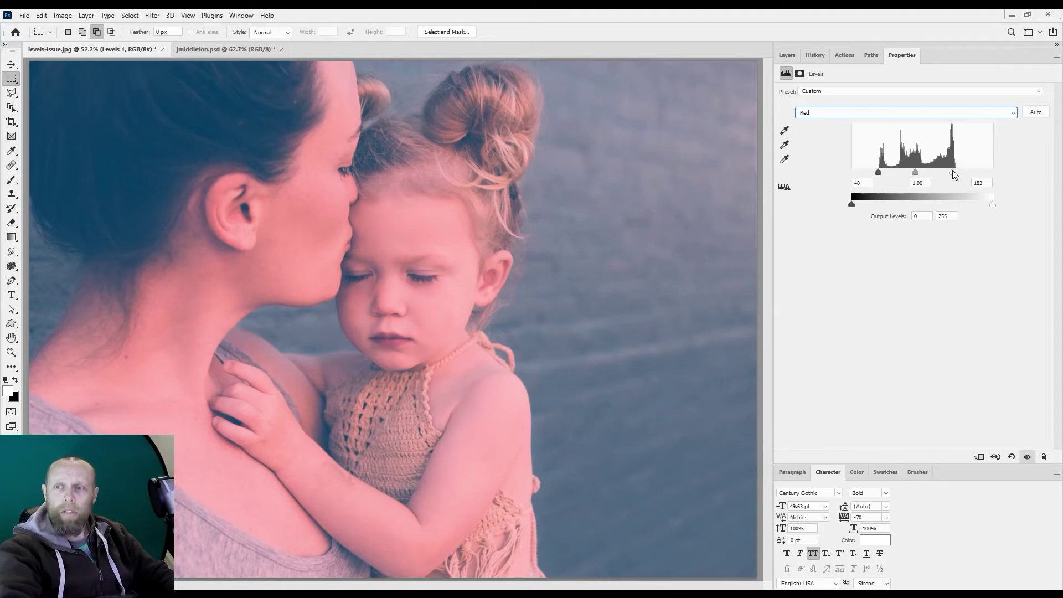
left_click_drag(950, 171, 955, 175)
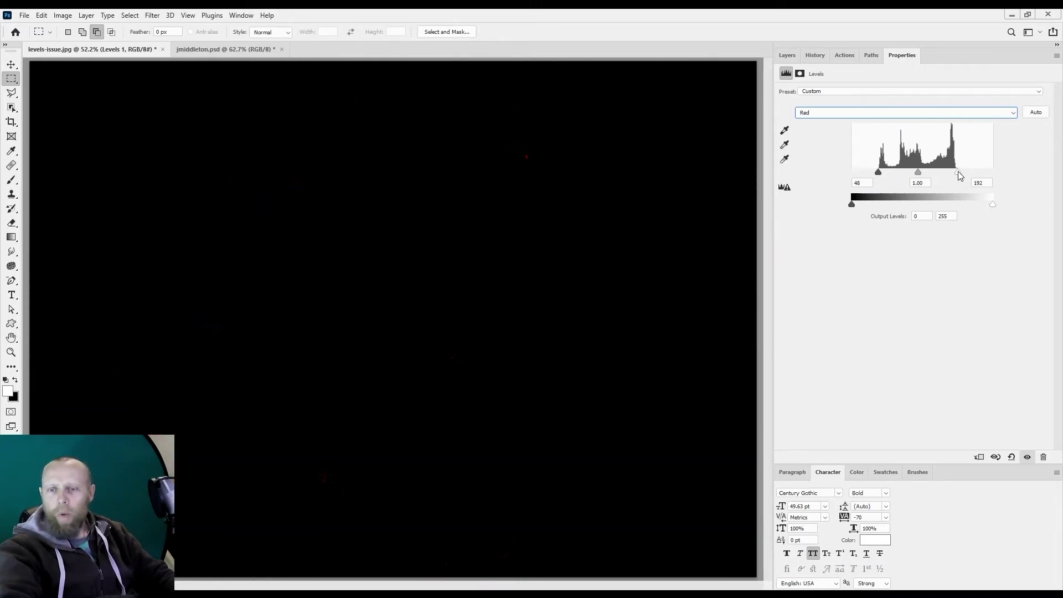
left_click_drag(955, 174, 960, 175)
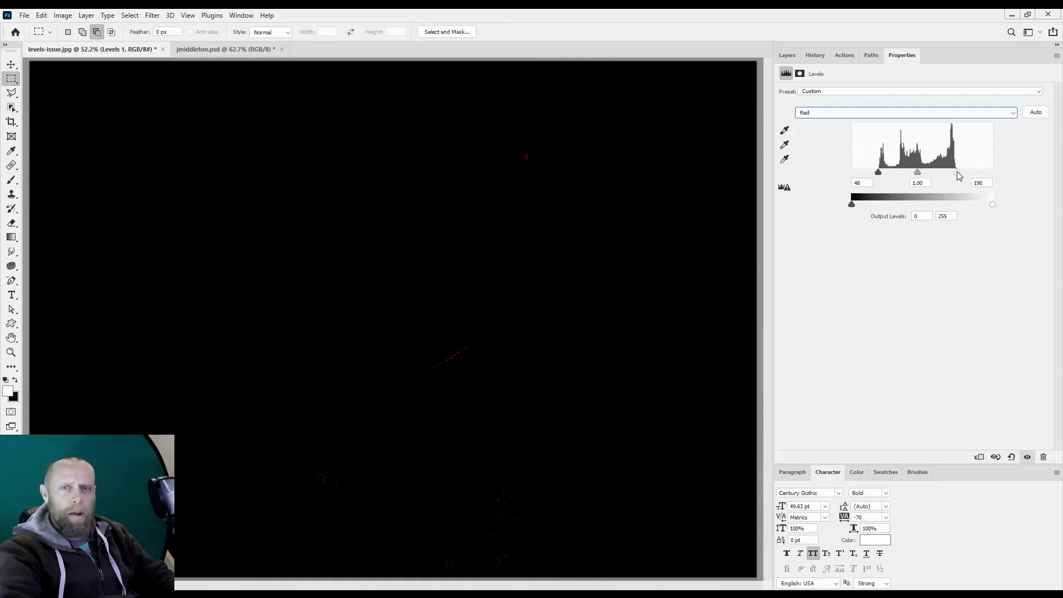
left_click_drag(958, 173, 943, 176)
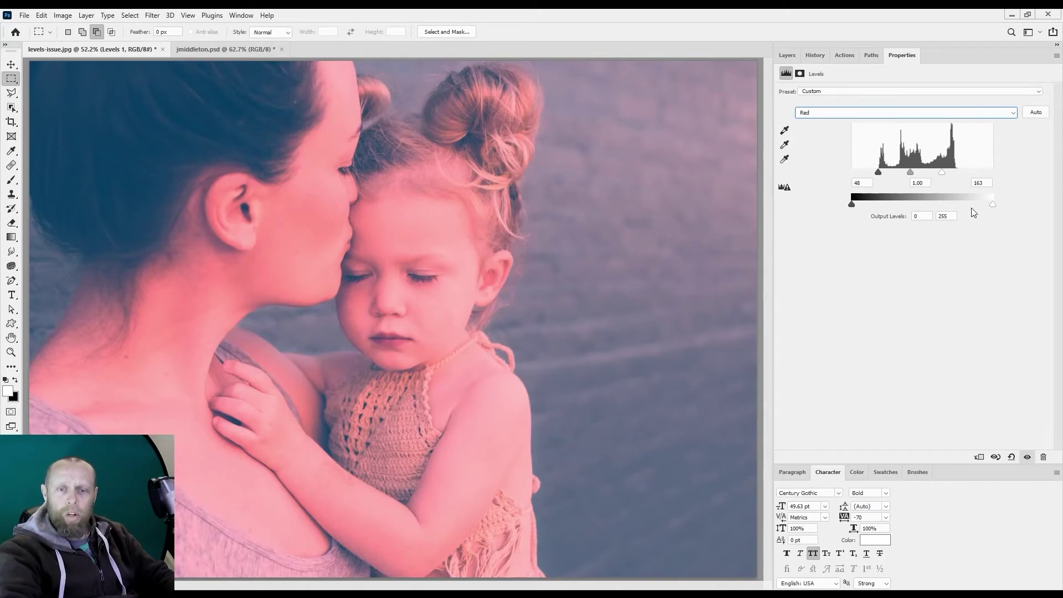
left_click_drag(944, 172, 958, 172)
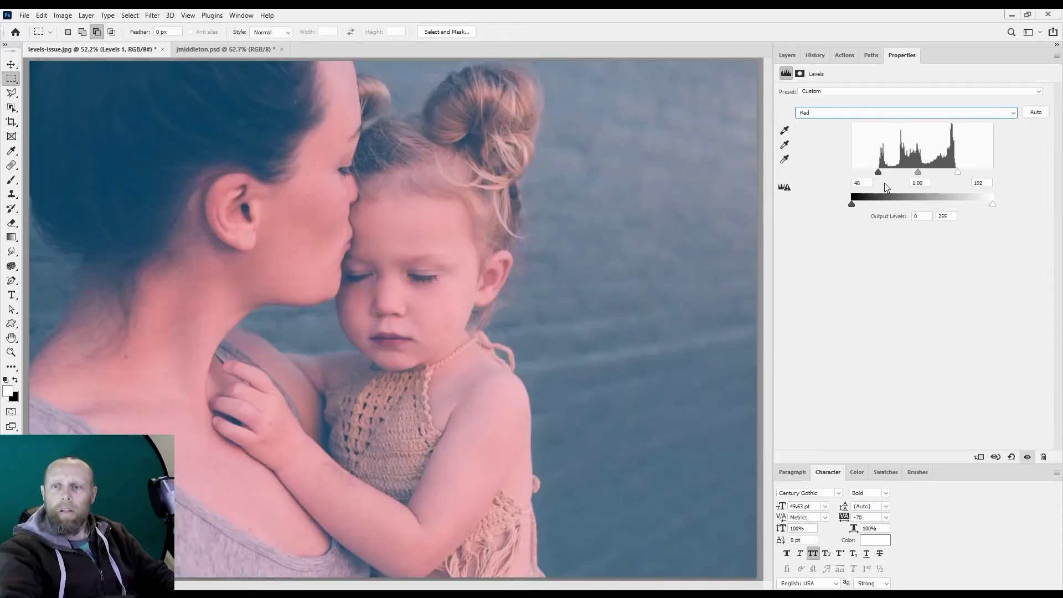
left_click_drag(879, 172, 879, 173)
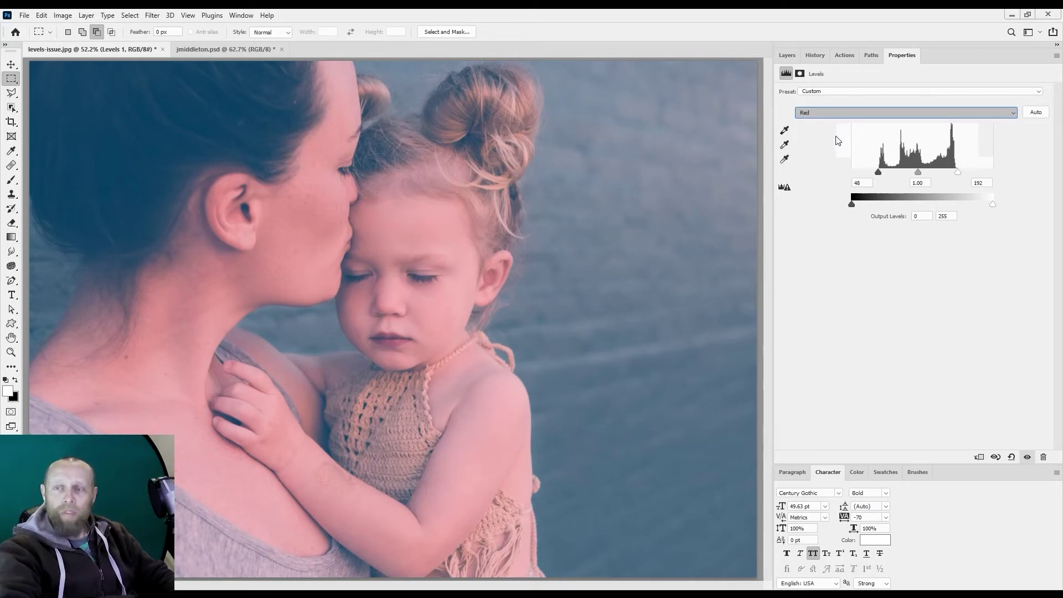
Switch to the Green channel and set black input 60 and white input 192.
key("Down")
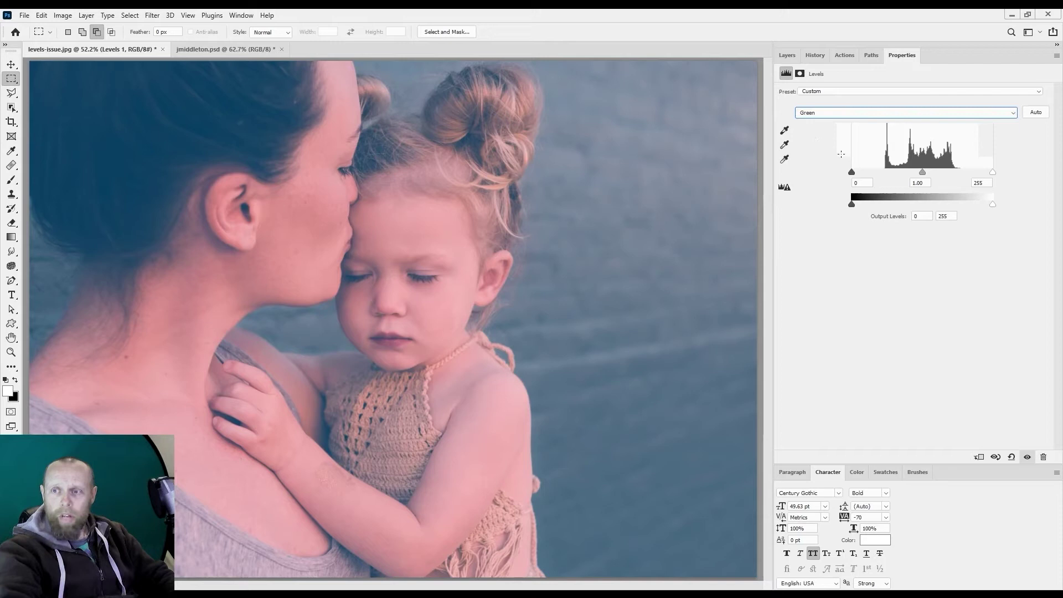
left_click(851, 172, "alt")
left_click_drag(851, 173, 884, 173)
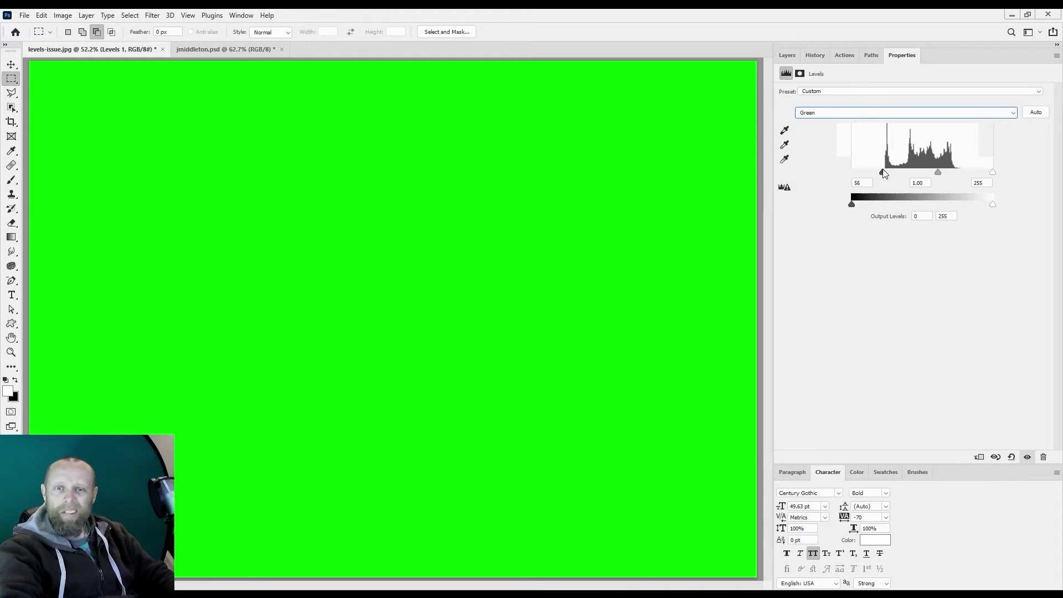
left_click_drag(883, 168, 886, 173)
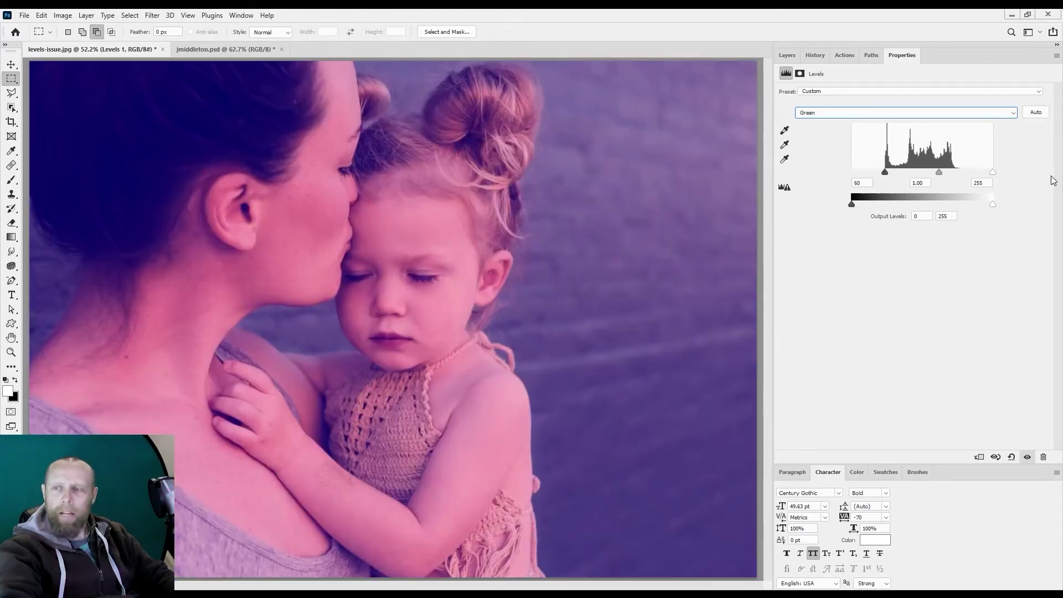
left_click_drag(991, 173, 960, 173)
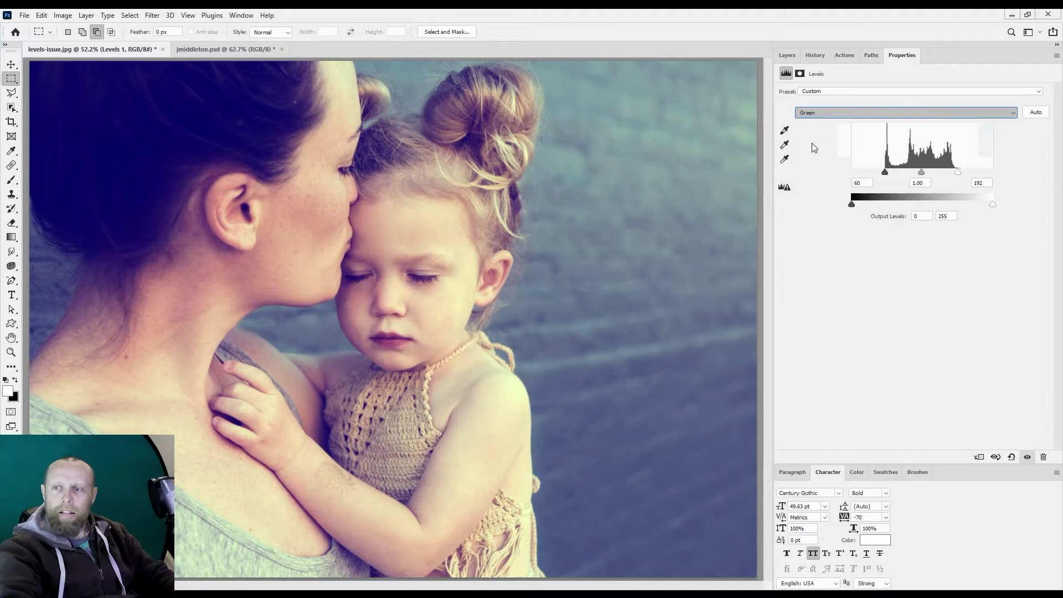
Switch to the Blue channel and set black input 97 and white input 198.
key("alt+5")
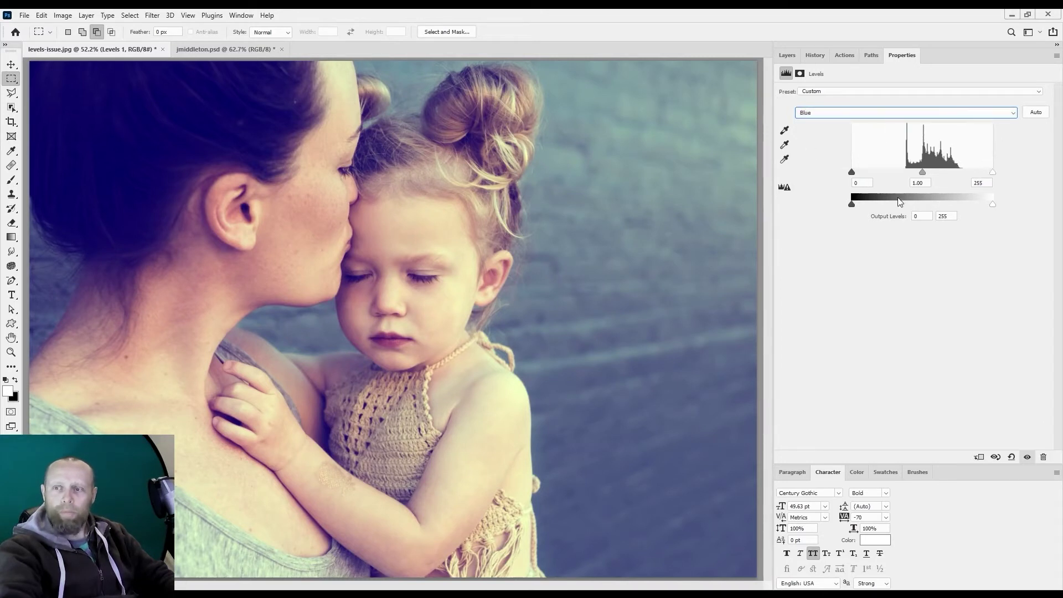
left_click_drag(851, 173, 907, 173)
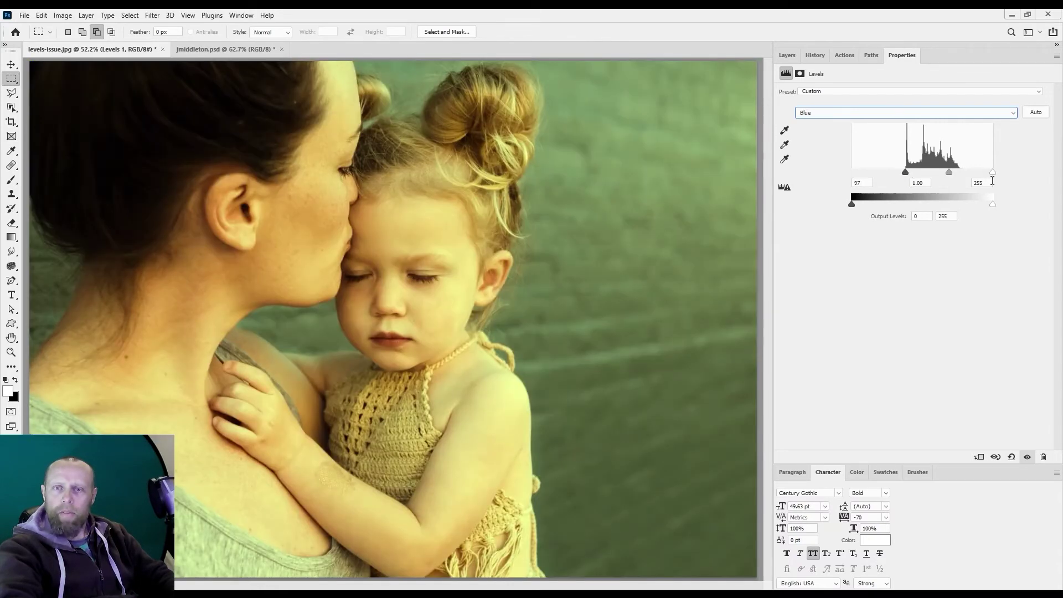
left_click_drag(993, 173, 963, 176)
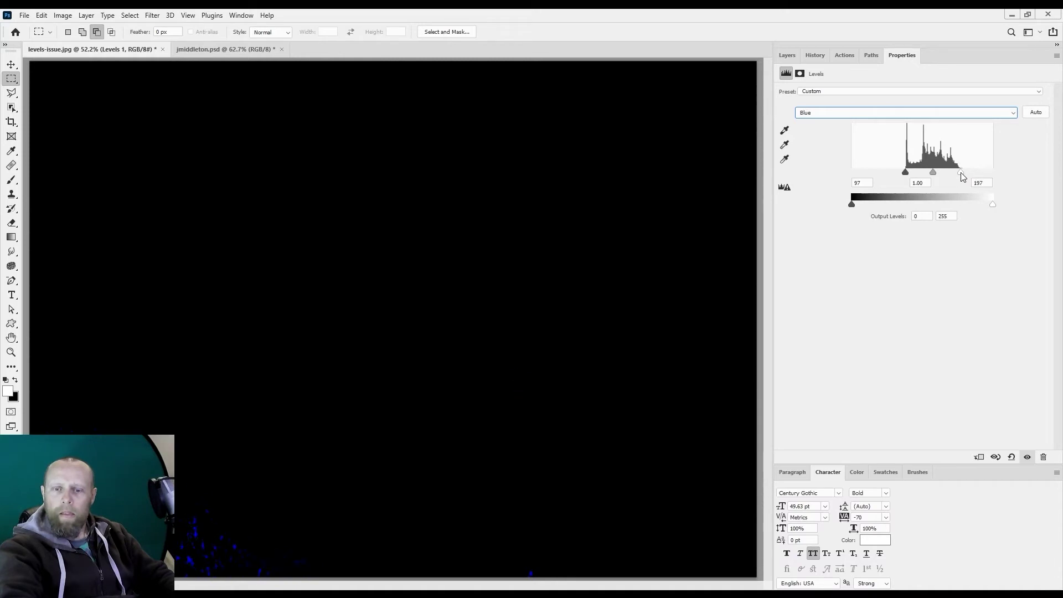
left_click_drag(963, 176, 963, 176)
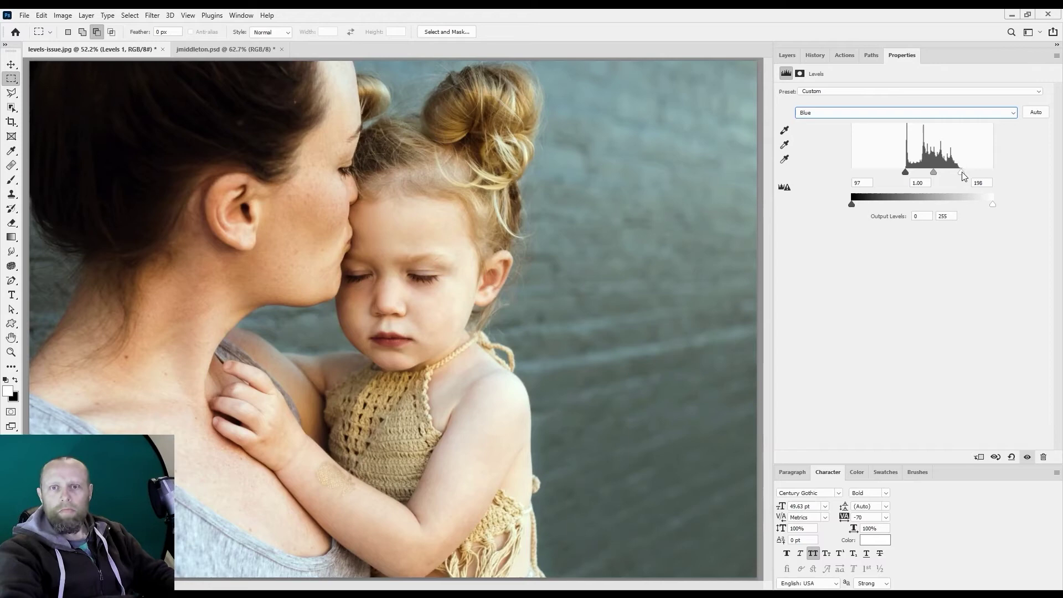
left_click(786, 55)
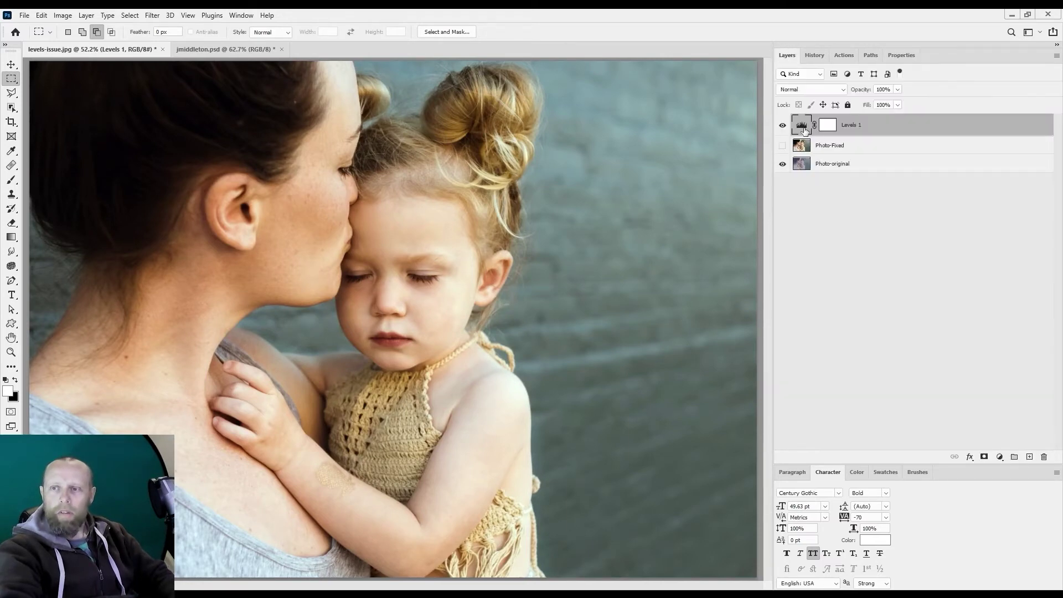
left_click(782, 124)
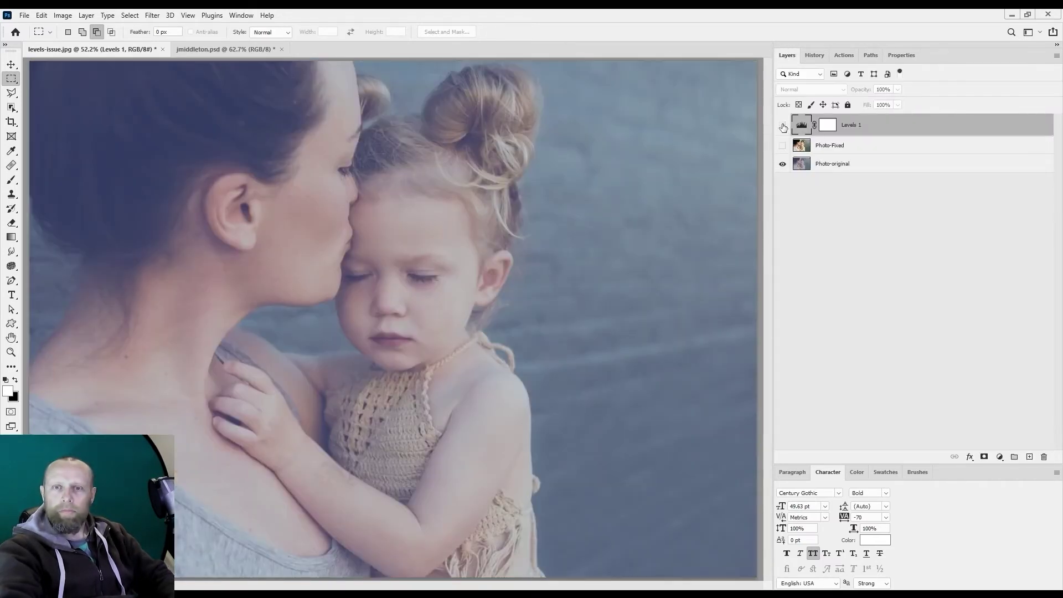
left_click(782, 125)
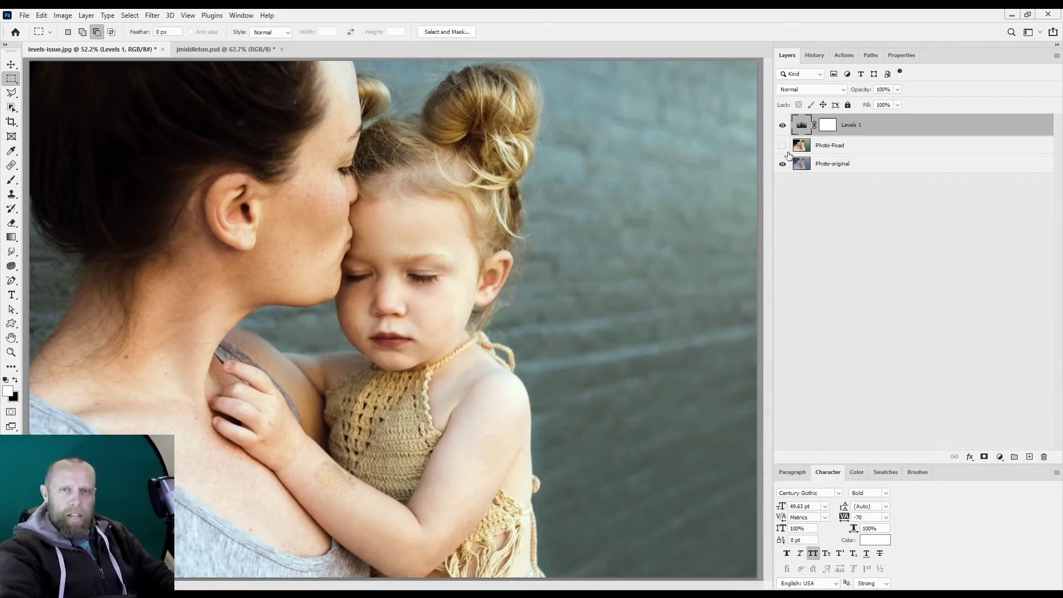
double_click(802, 124)
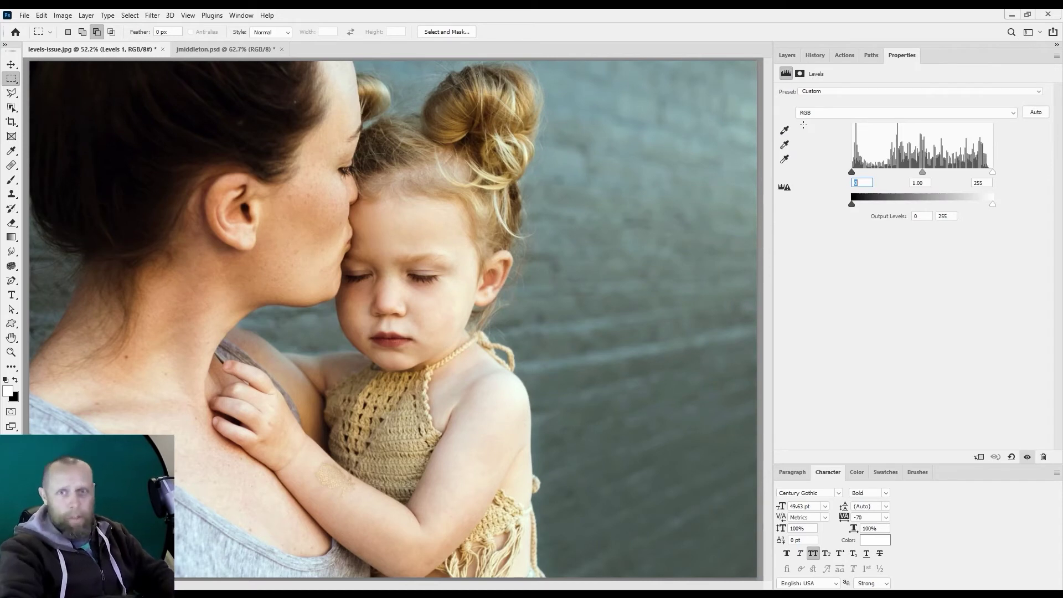
Switch to the Red channel and set its black input to about 46, checking clipping with Alt.
left_click(845, 124)
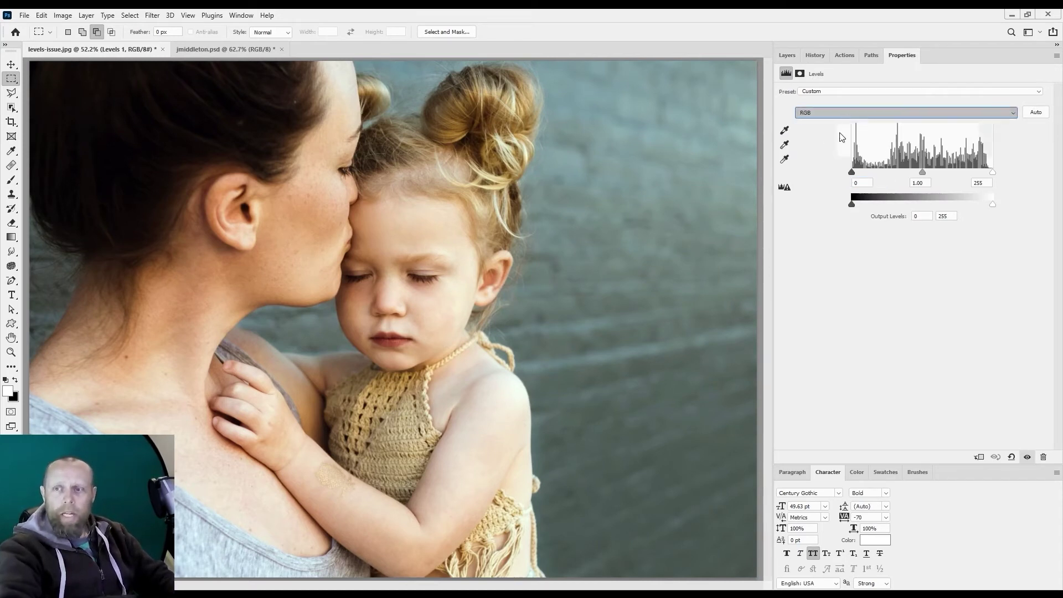
key("Down")
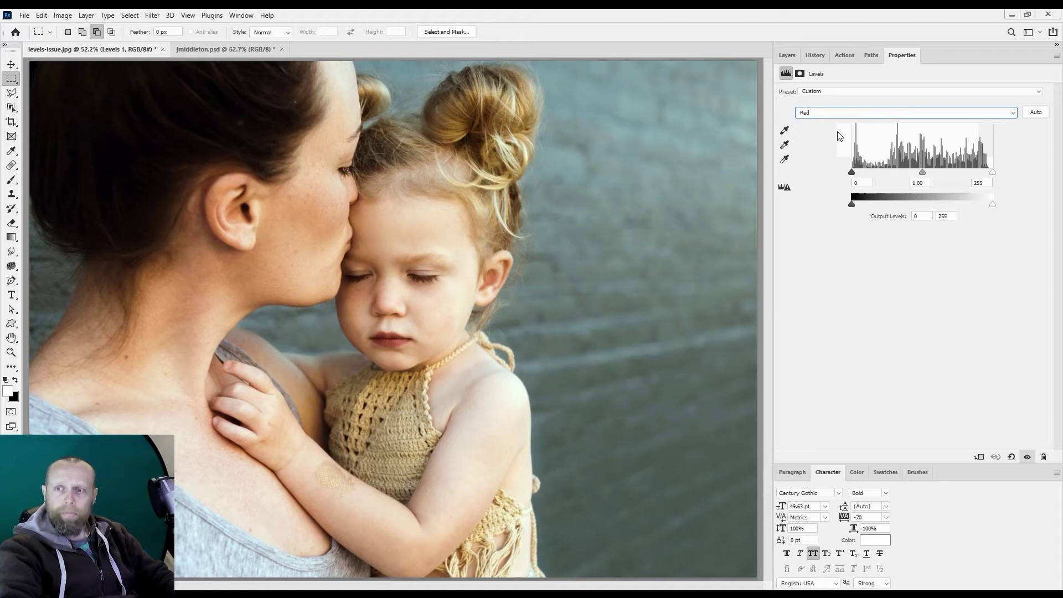
left_click_drag(879, 173, 879, 175)
key("alt")
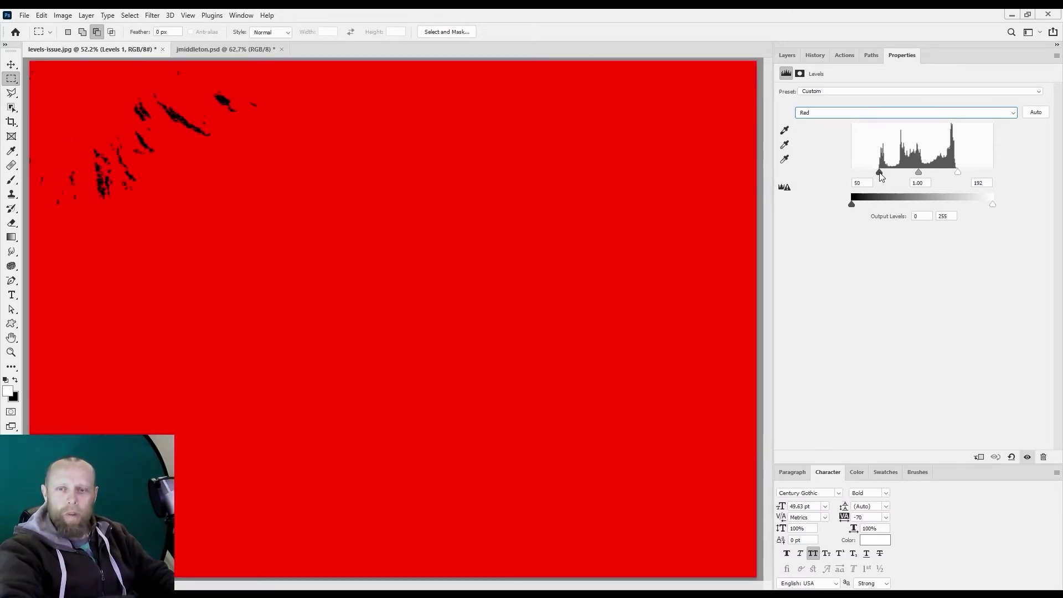
left_click_drag(878, 176, 878, 176)
key("alt")
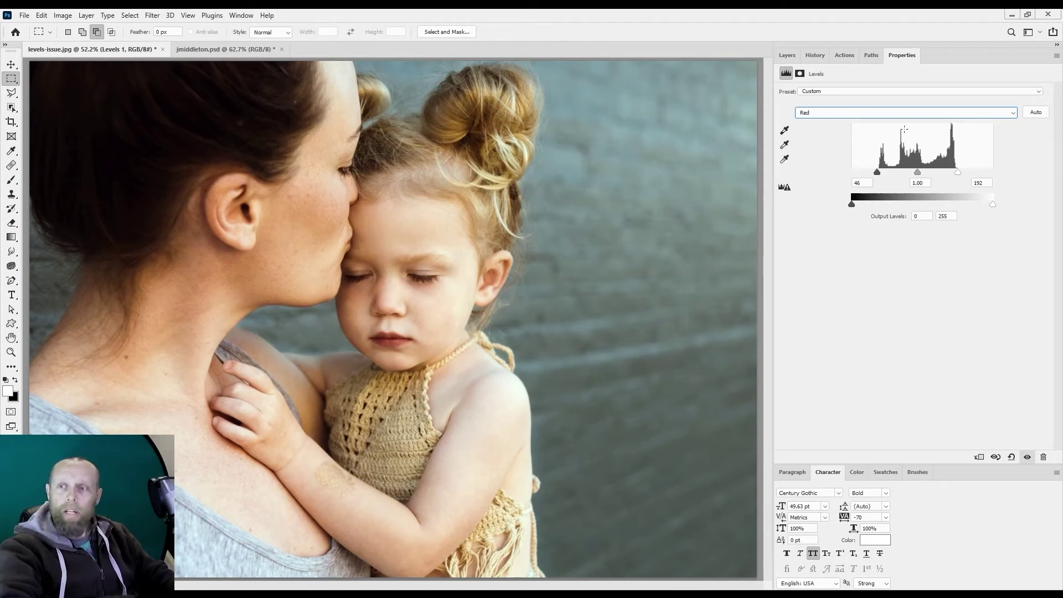
scroll(837, 119, "up", 1)
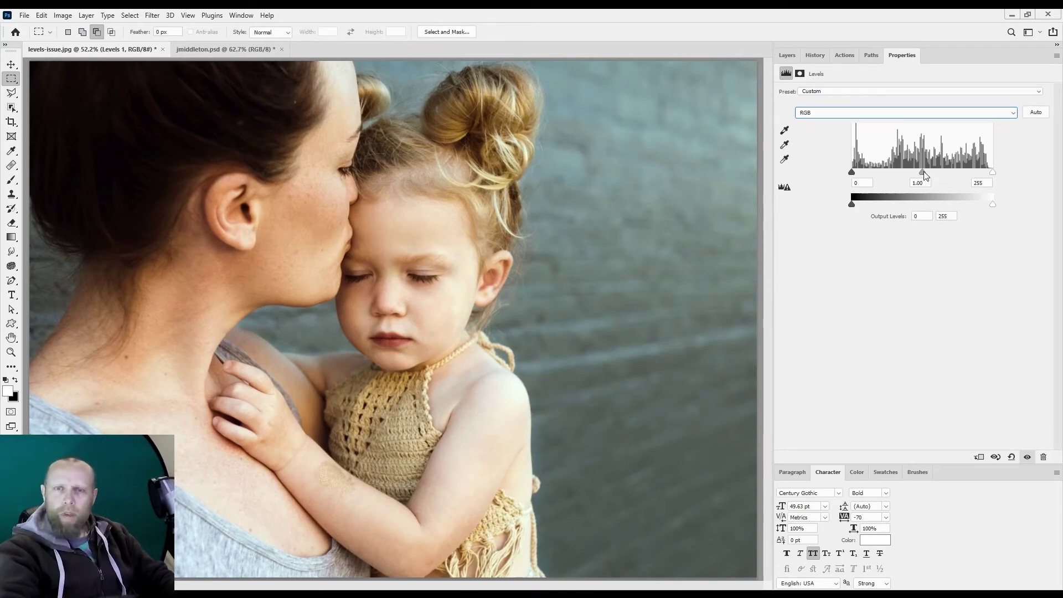
mouse_move(925, 171)
left_mouse_down()
mouse_move(955, 172)
mouse_move(896, 173)
mouse_move(923, 175)
left_mouse_up()
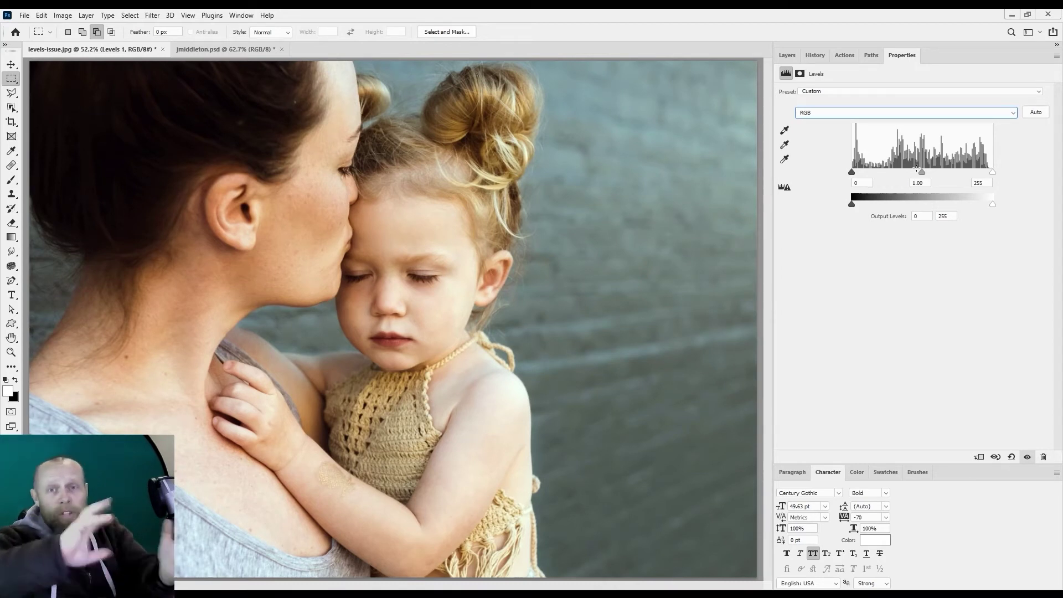
left_click_drag(920, 172, 949, 174)
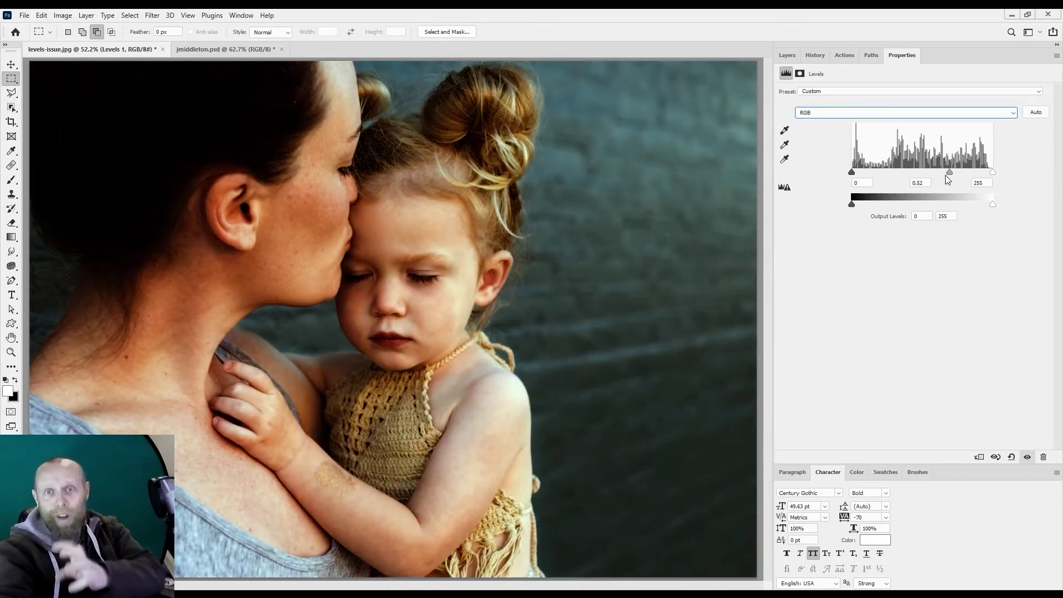
left_click_drag(951, 173, 908, 174)
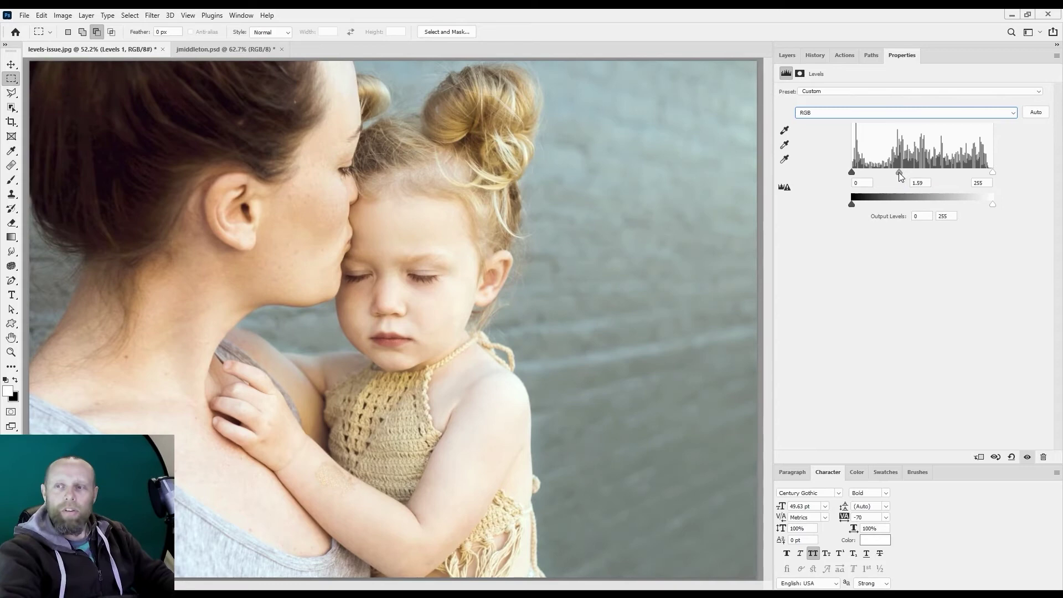
left_click_drag(908, 173, 923, 175)
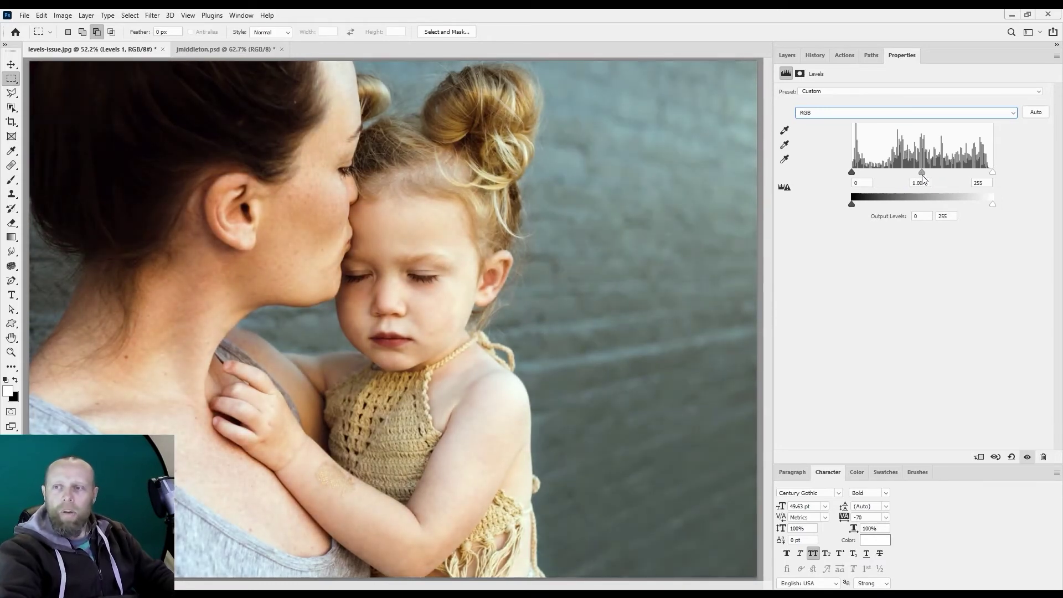
left_click(927, 183)
type("1")
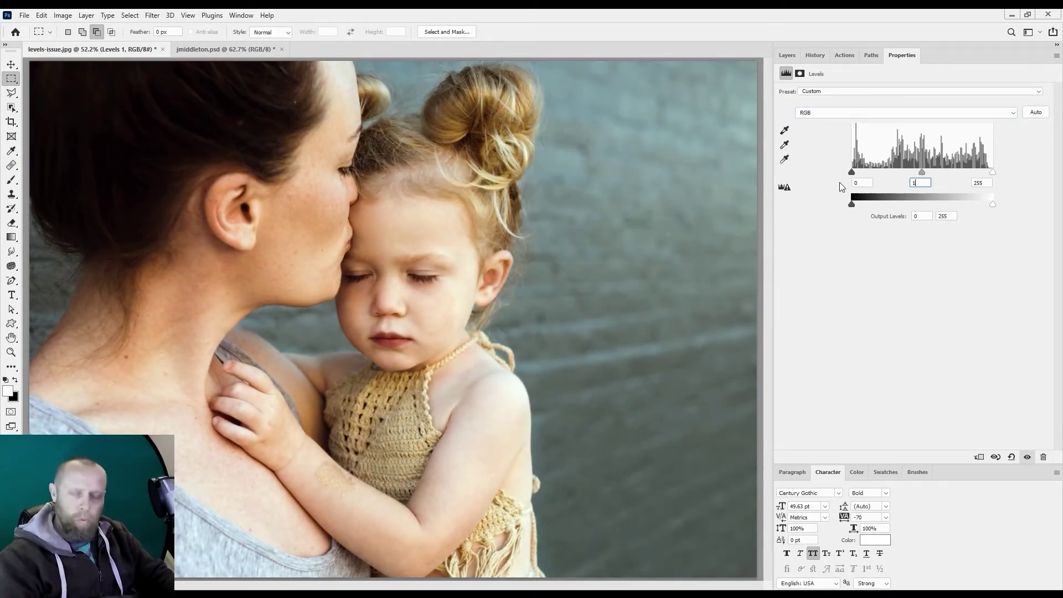
key("Return")
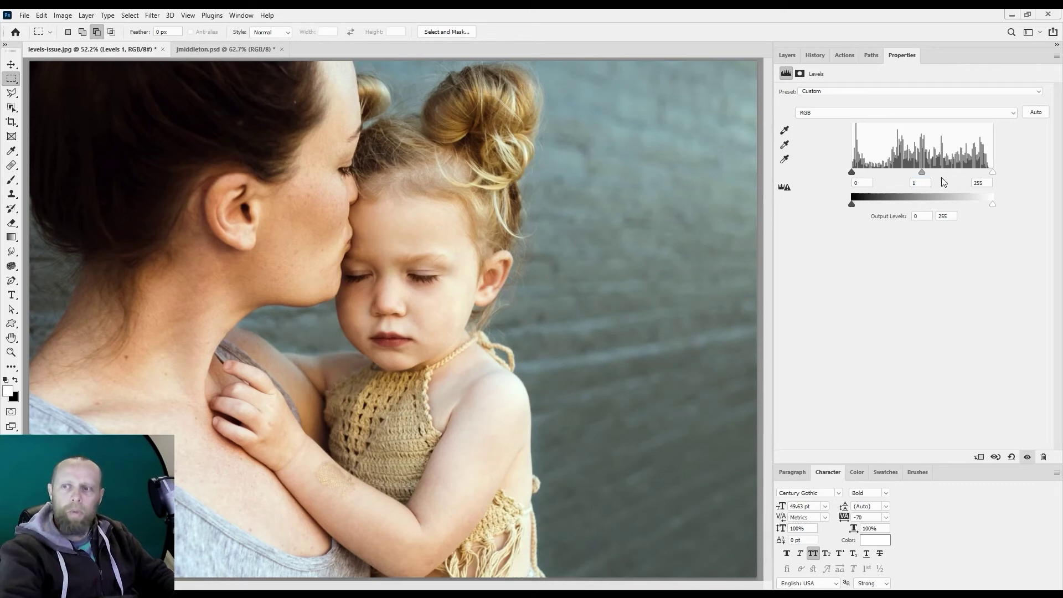
left_click(921, 183)
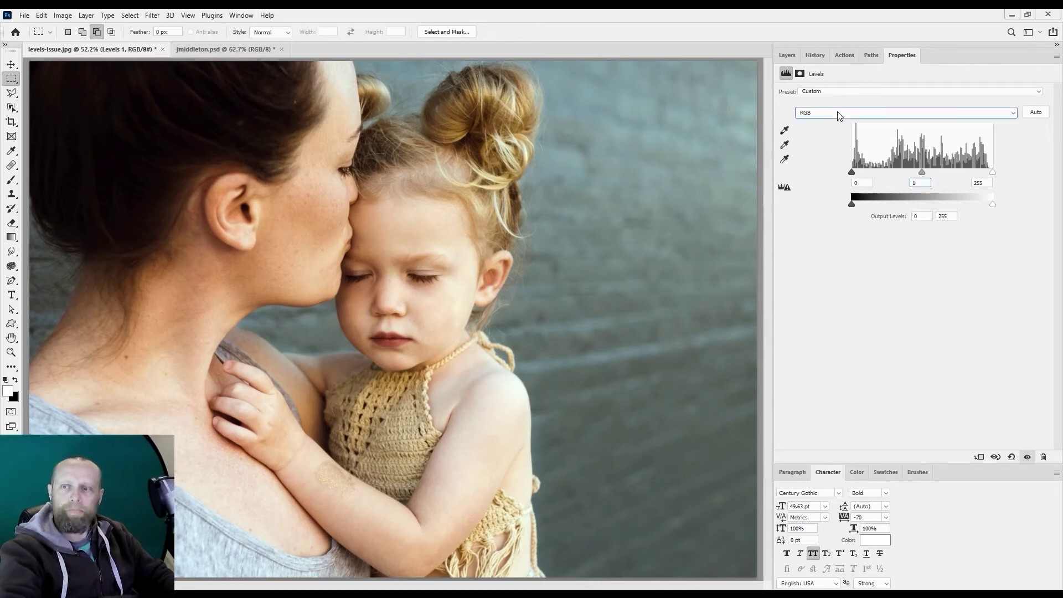
left_click(837, 114)
Set the Levels 1 Red channel midtone to 0.92, check Blue, then return to RGB.
left_click(838, 132)
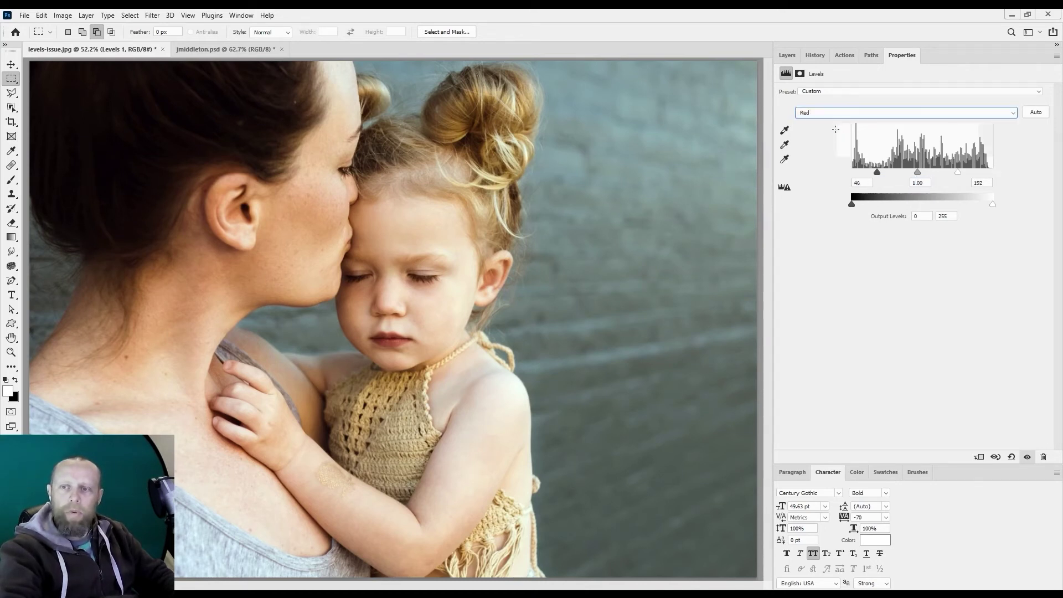
left_click_drag(918, 172, 933, 172)
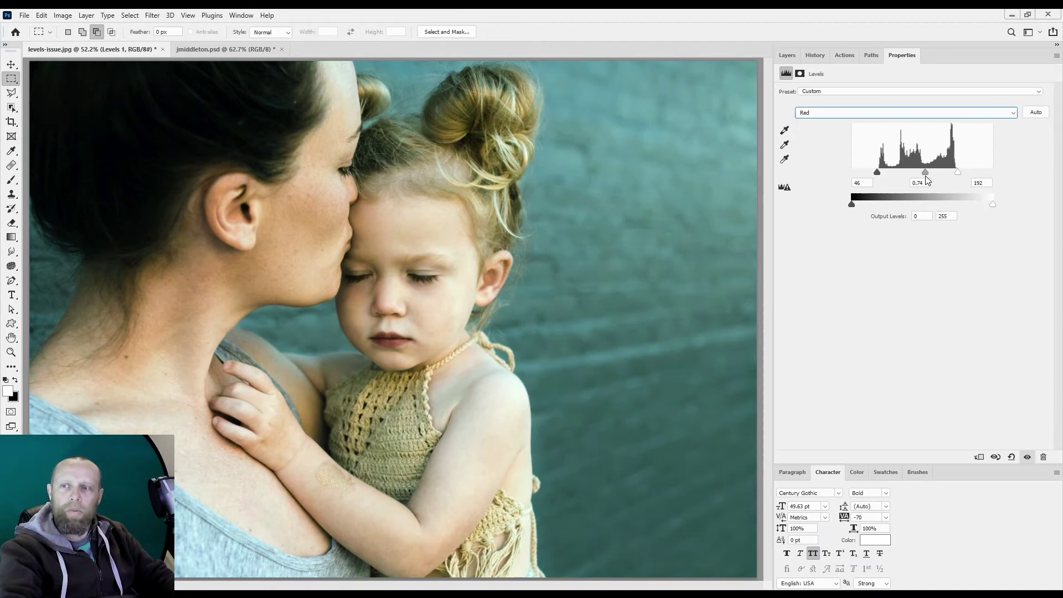
left_click_drag(929, 176, 924, 176)
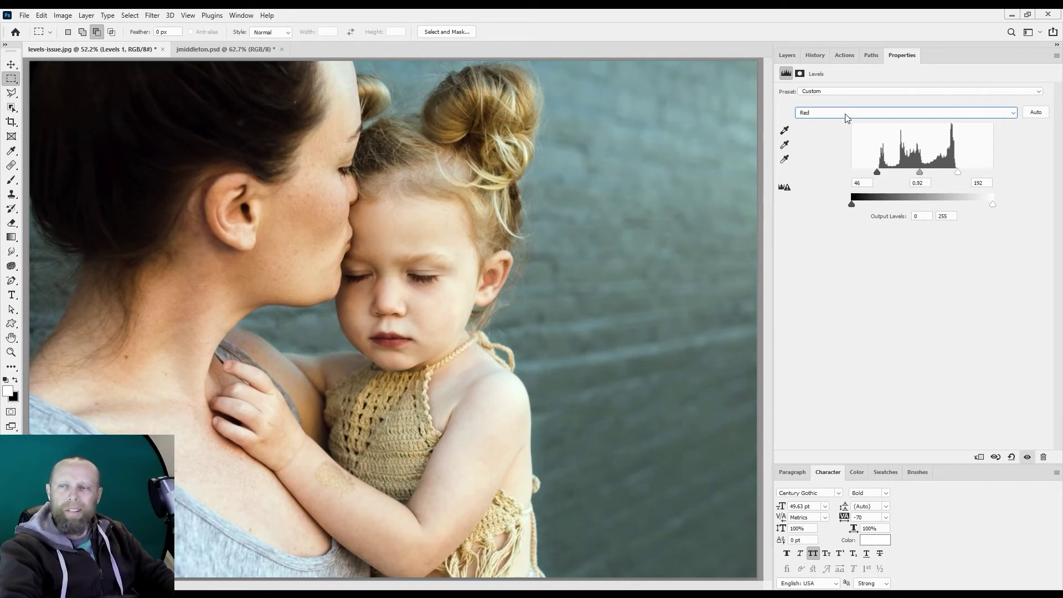
key("alt+5")
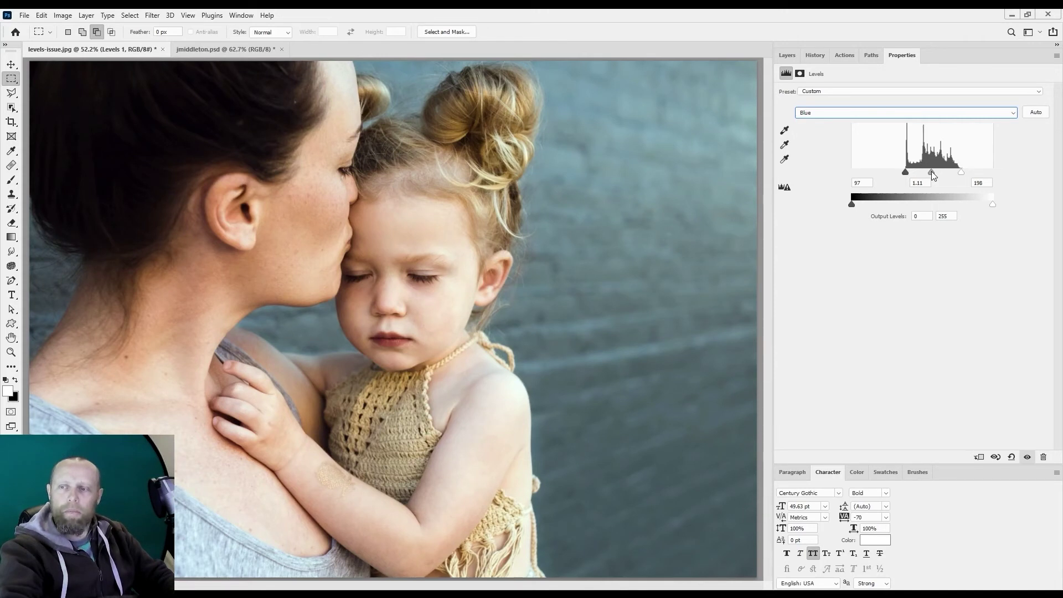
left_click(838, 114)
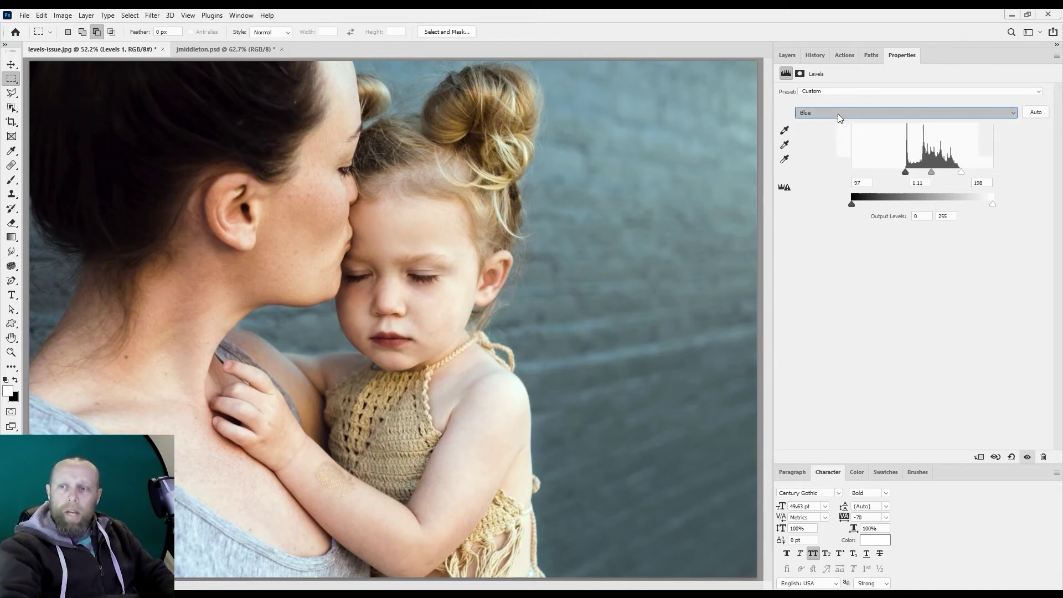
key("alt+2")
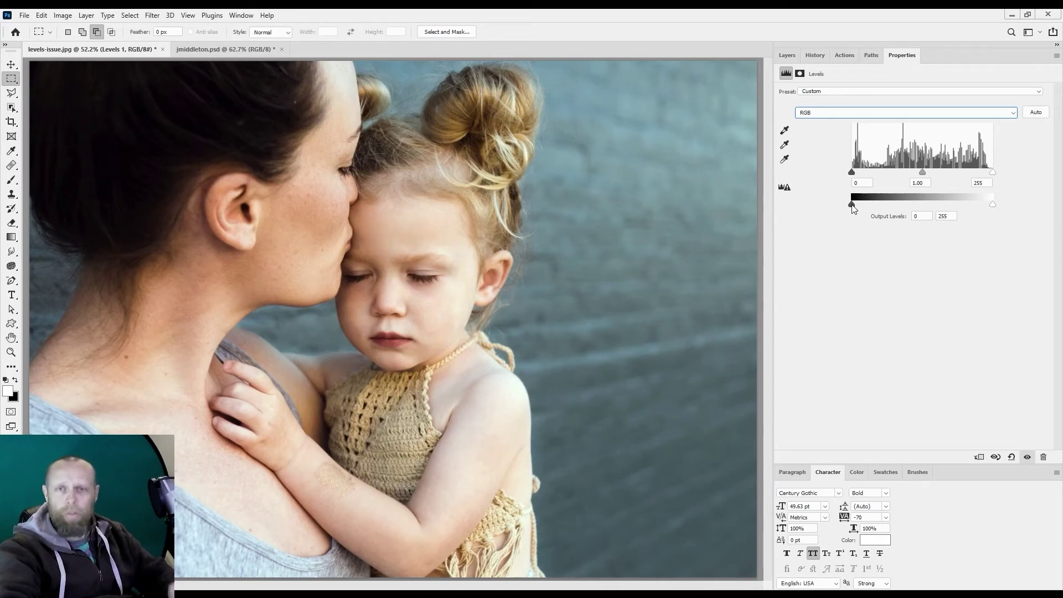
left_click_drag(852, 204, 907, 204)
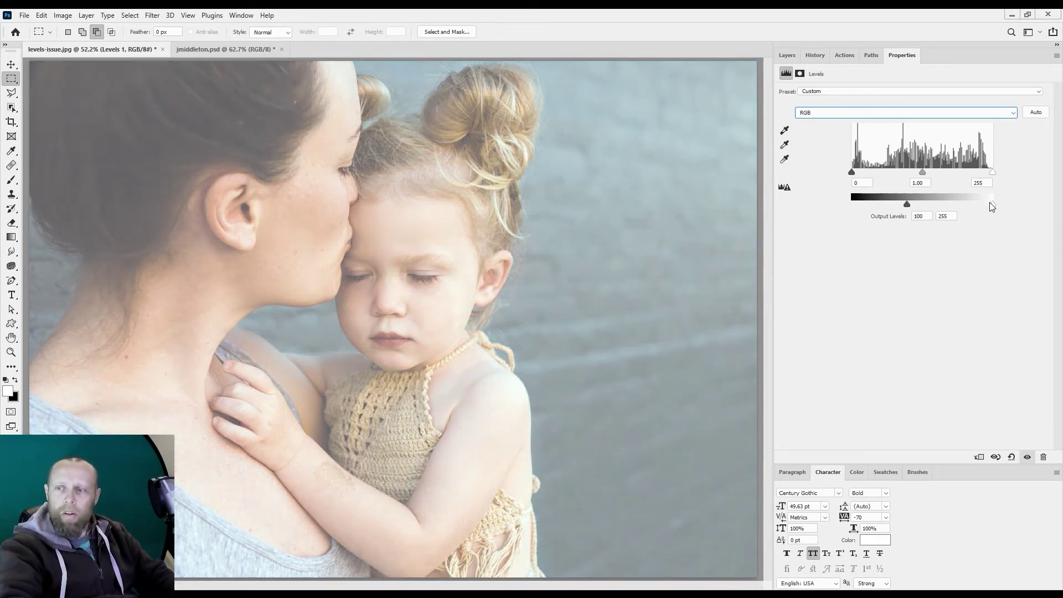
mouse_move(992, 204)
left_mouse_down()
mouse_move(939, 204)
mouse_move(993, 204)
left_mouse_up()
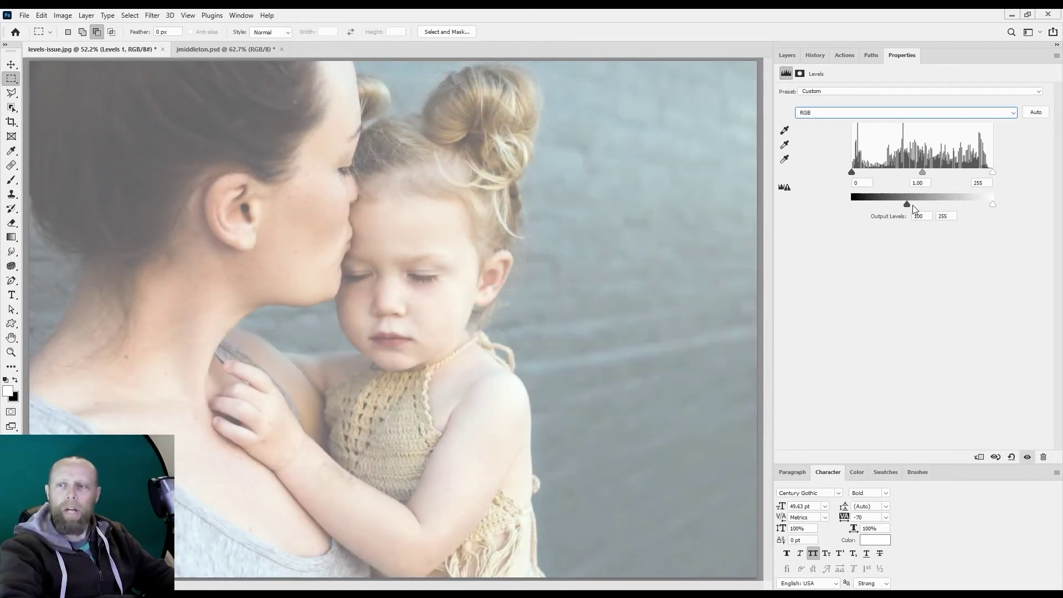
left_click_drag(907, 204, 850, 205)
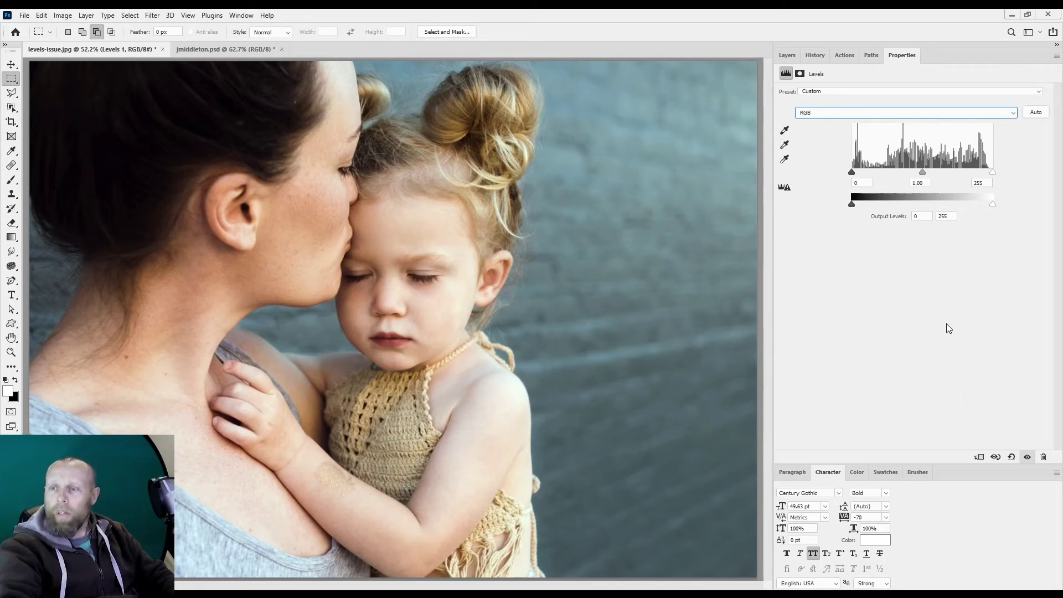
Show the Layers panel and select the Levels 1 layer mask.
left_click(784, 55)
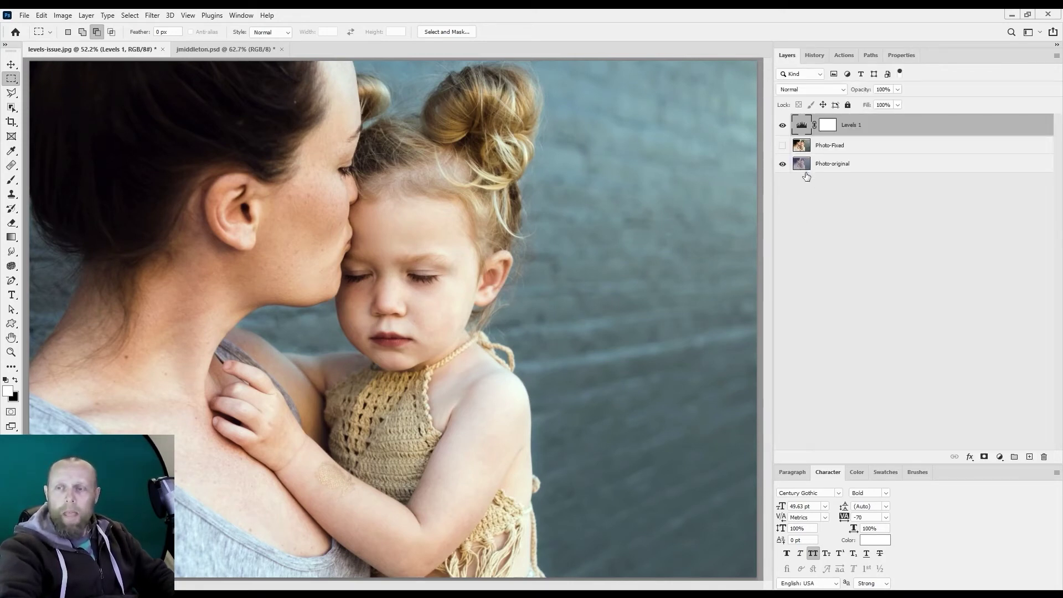
left_click(825, 127)
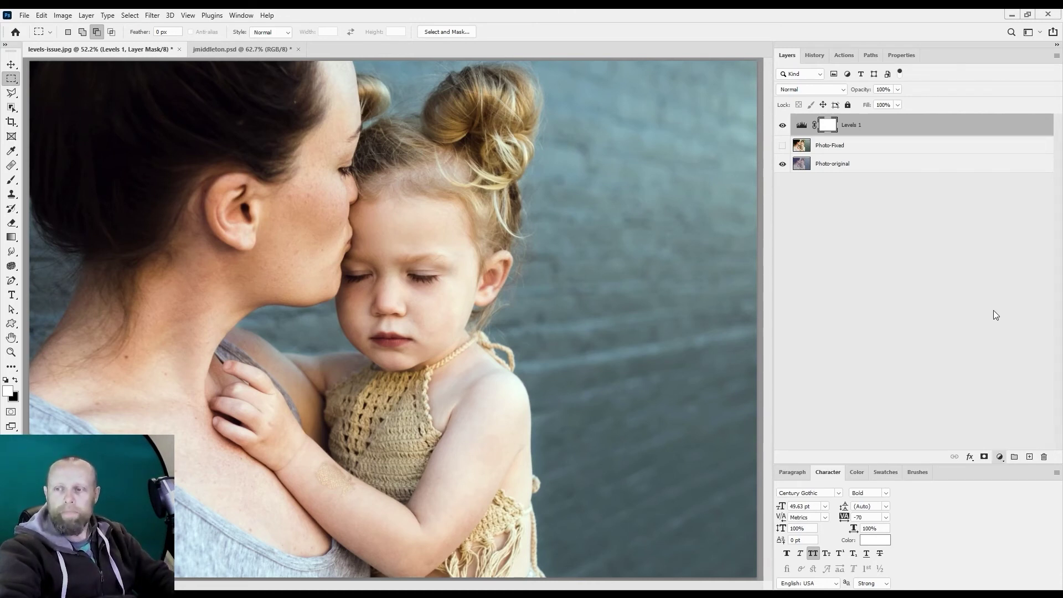
Add Levels 2 with midtone 1.21 and output black 10, then show the layers.
key("ctrl+l")
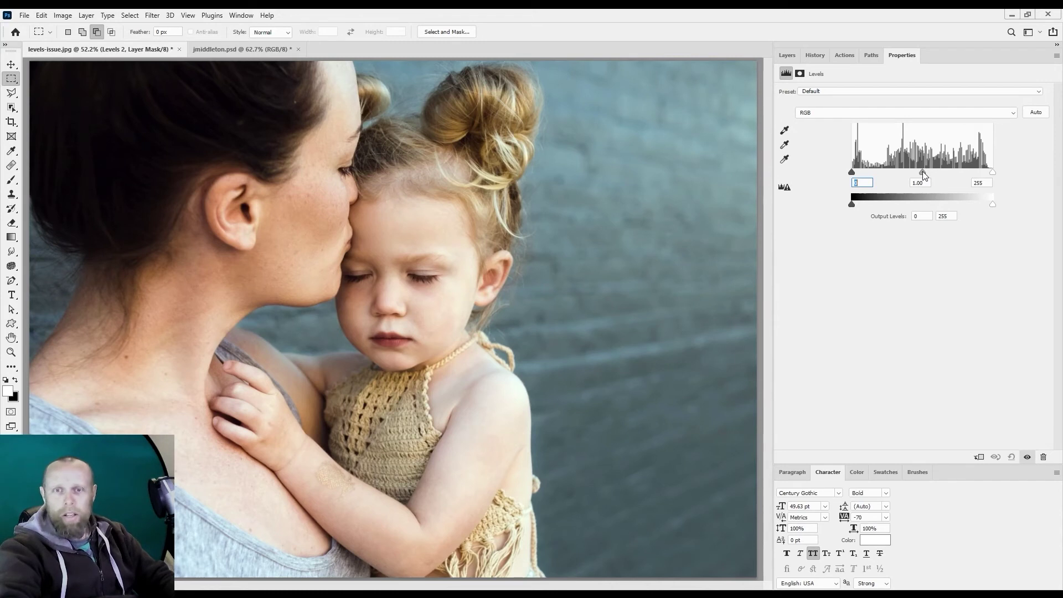
left_click_drag(921, 174, 915, 174)
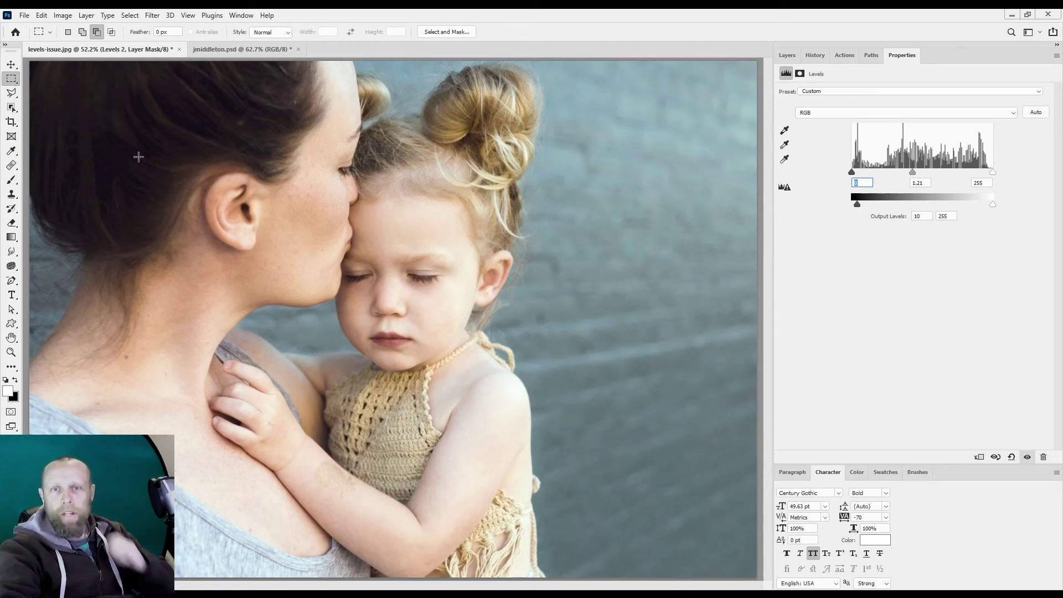
left_click(786, 56)
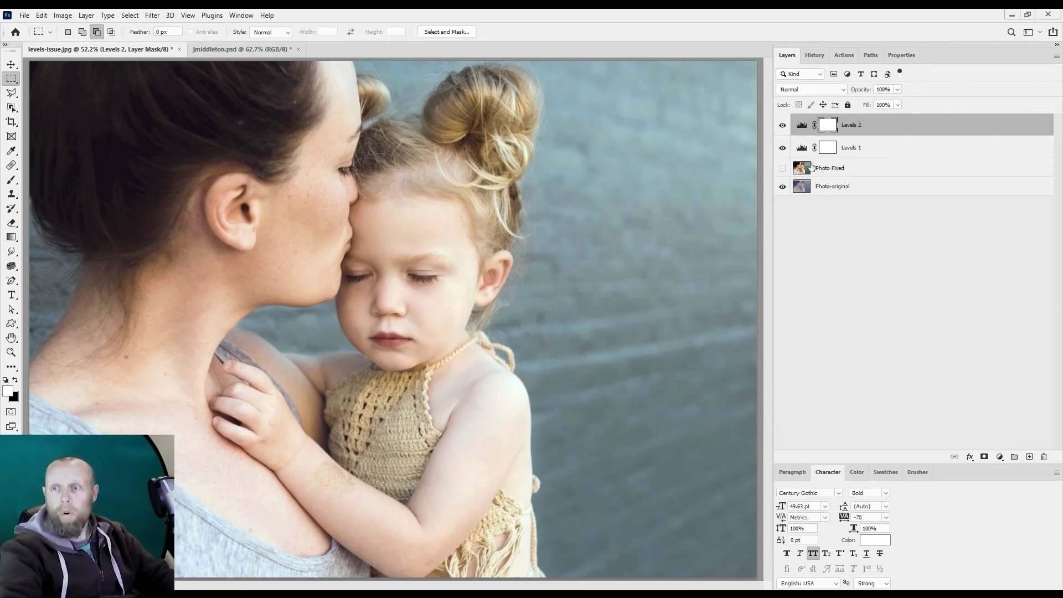
Toggle Levels 2 visibility to compare, then invert its mask to black.
left_click(781, 125)
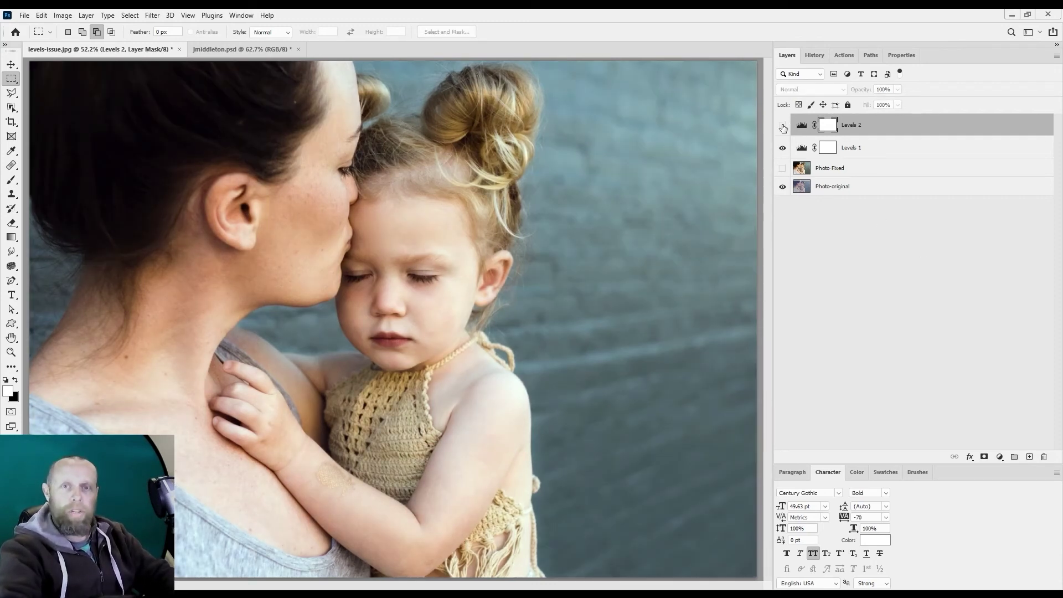
left_click(783, 126)
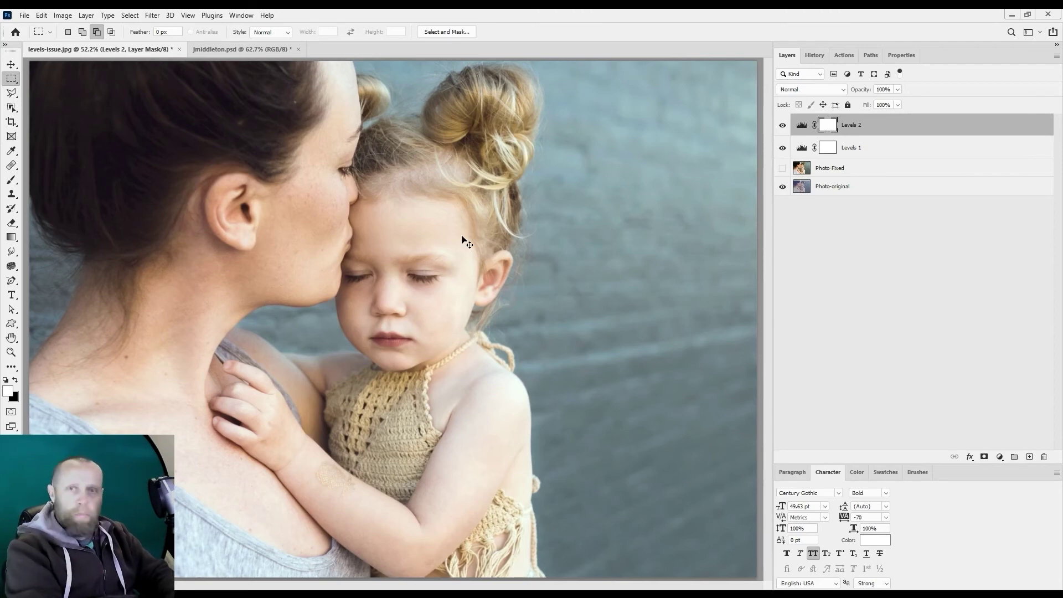
key("ctrl+i")
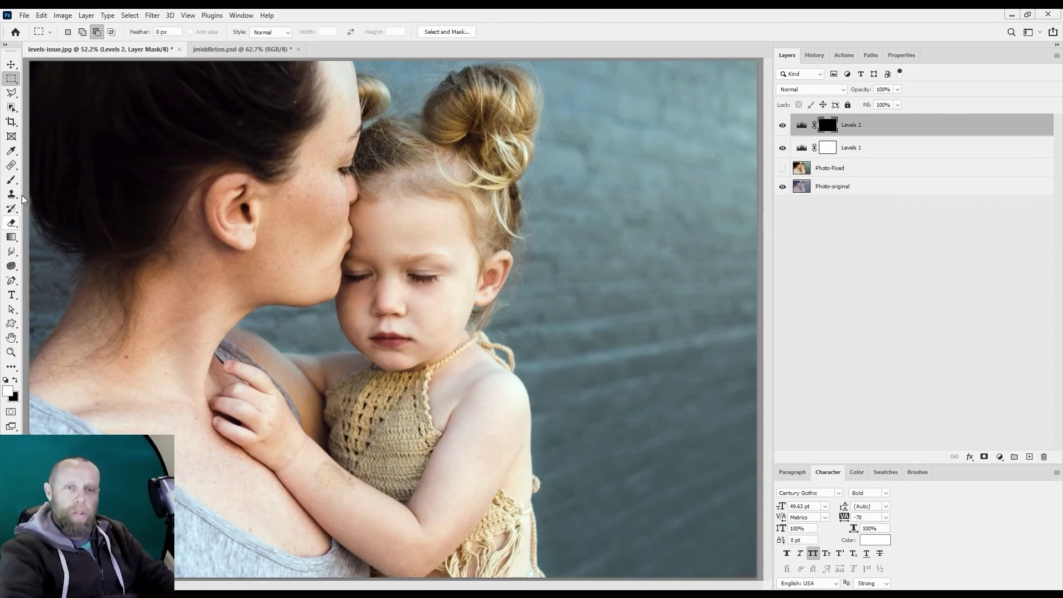
With a large white brush, paint the mother's dark hair into the Levels 2 mask and compare.
left_click(12, 180)
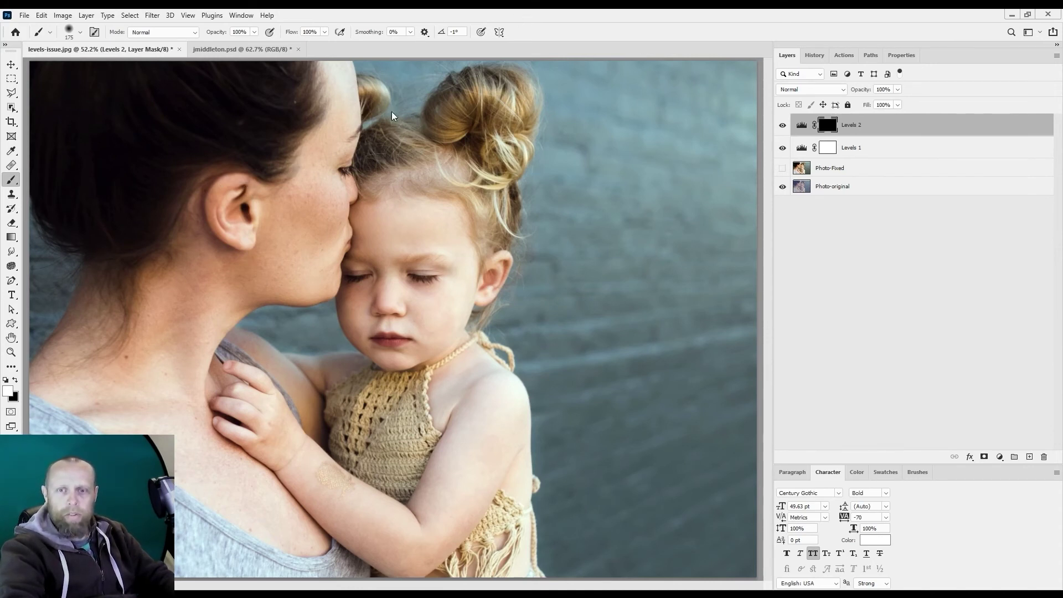
key("bracketright")
key("bracketright")
key("bracketright")
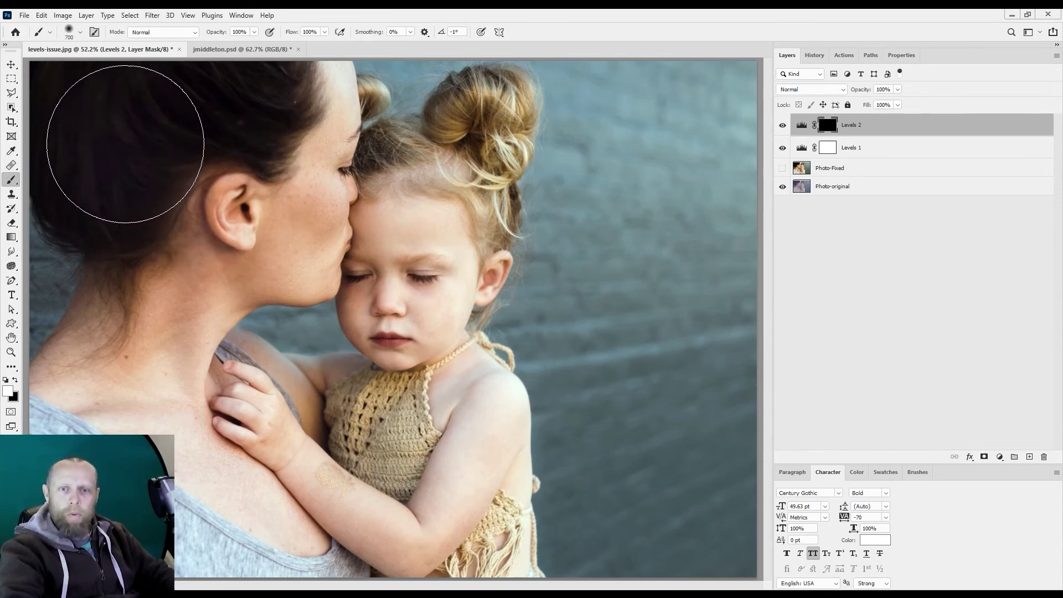
mouse_move(113, 162)
left_mouse_down()
mouse_move(193, 96)
mouse_move(83, 166)
mouse_move(191, 112)
mouse_move(98, 164)
left_mouse_up()
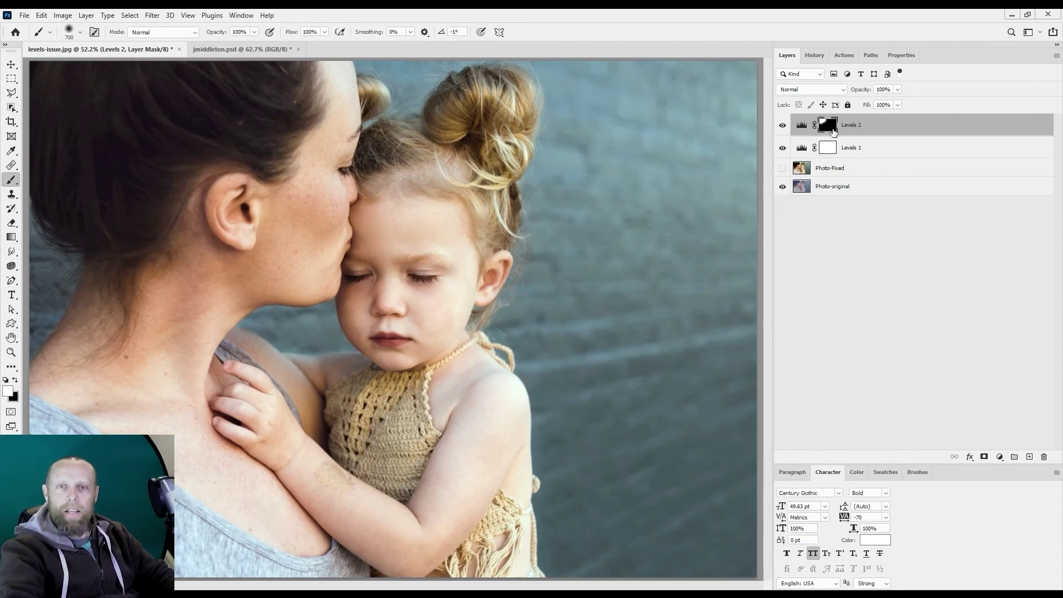
left_click(782, 125)
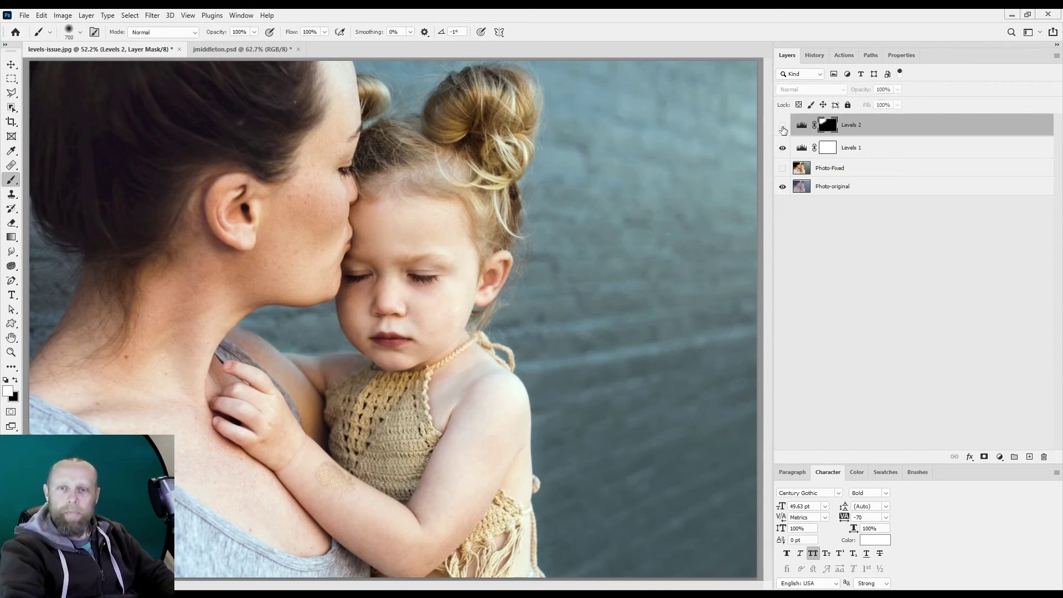
left_click(783, 125)
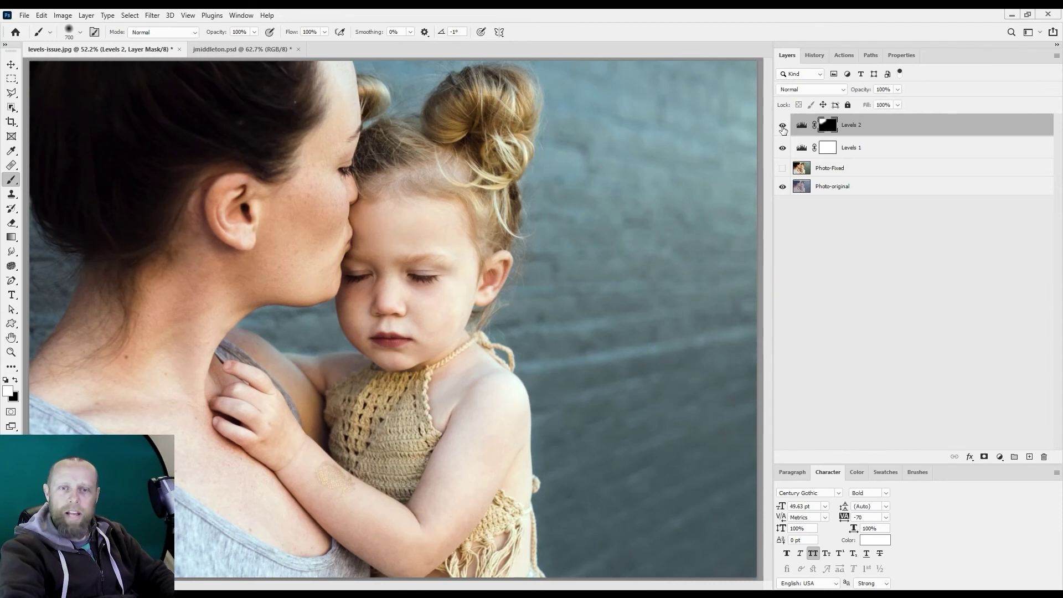
left_click(782, 126)
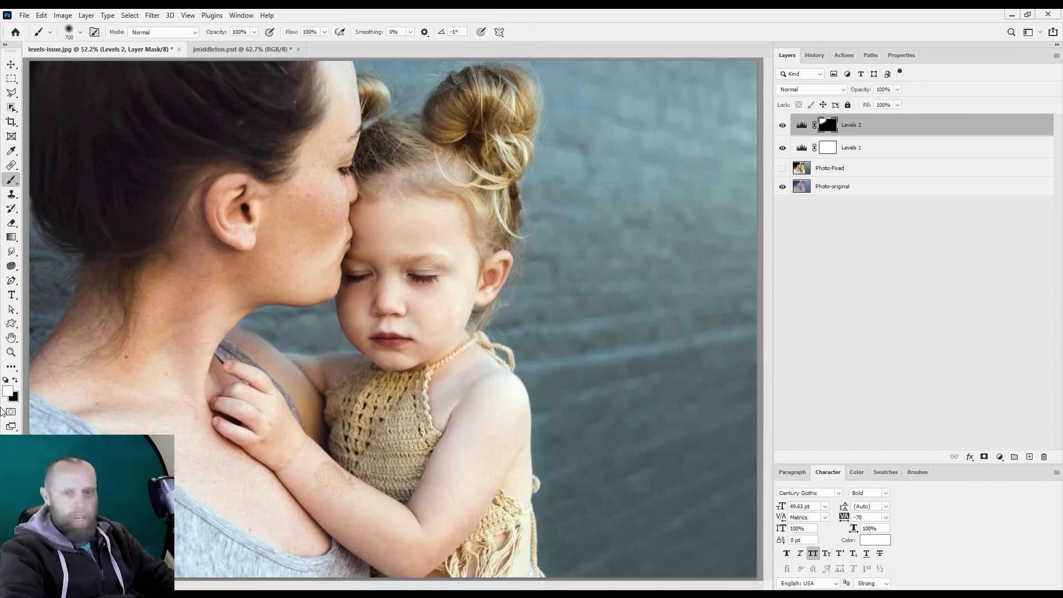
key("x")
key("bracketleft")
key("bracketleft")
key("bracketleft")
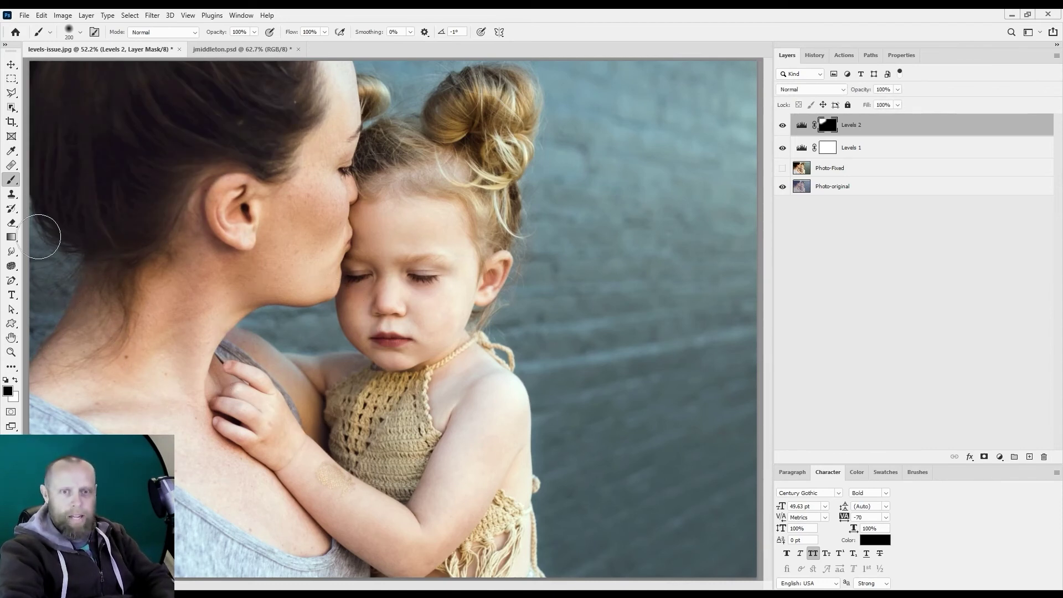
key("bracketleft")
key("bracketleft")
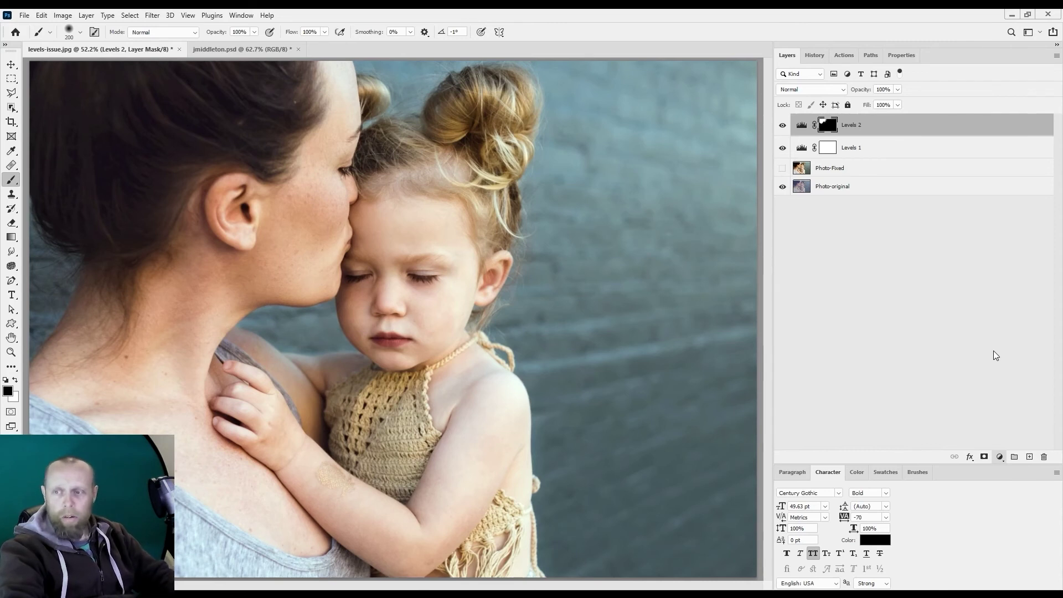
Add a desaturating Hue/Saturation 1 layer, invert its mask, and paint white over the skin.
key("ctrl+u")
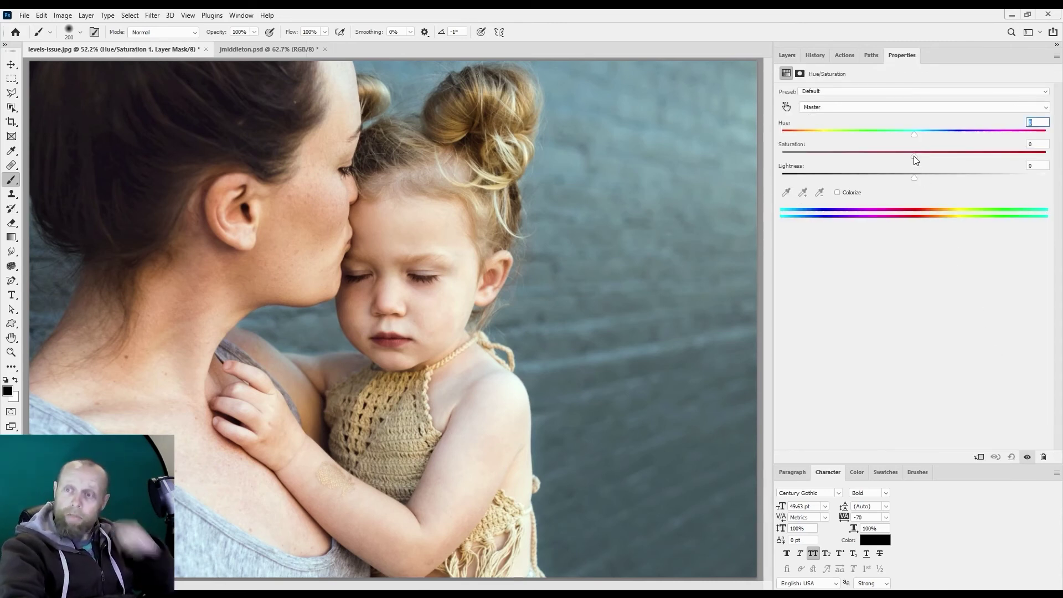
left_click_drag(913, 156, 908, 157)
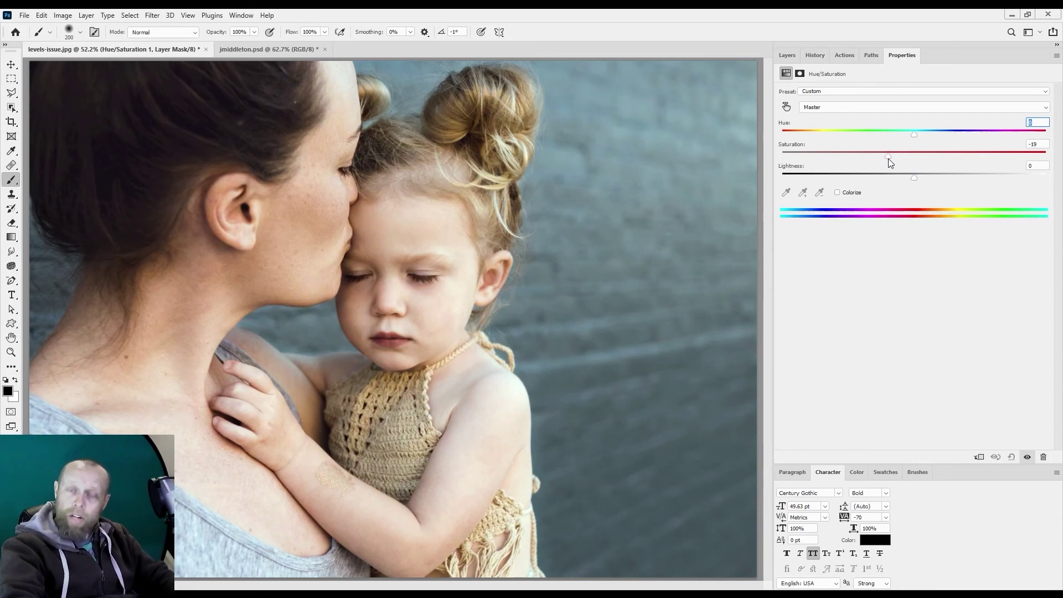
left_click(788, 54)
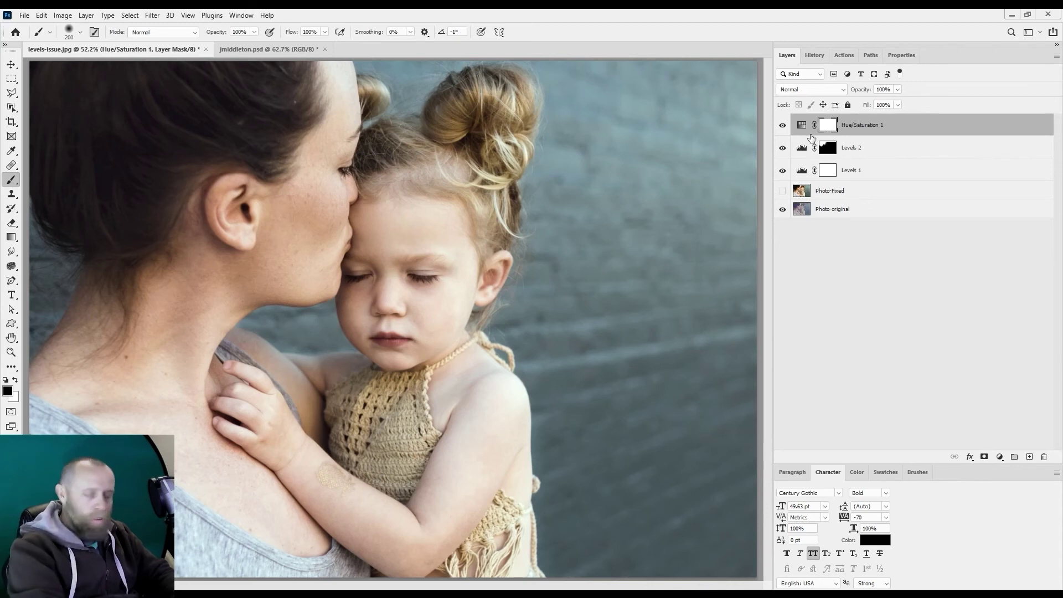
key("ctrl+i")
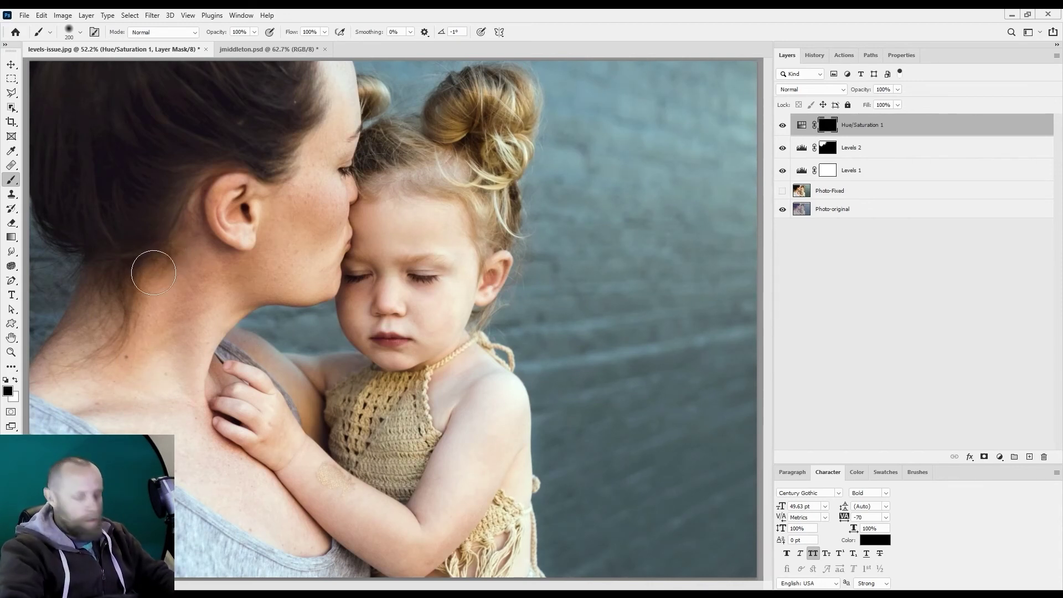
key("x")
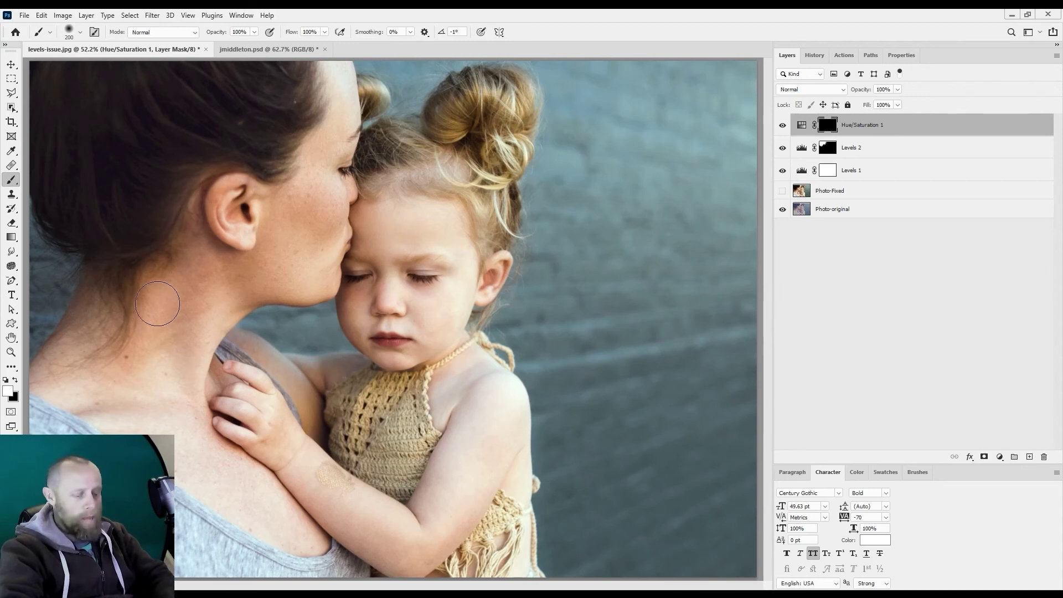
key("bracketleft")
key("bracketleft")
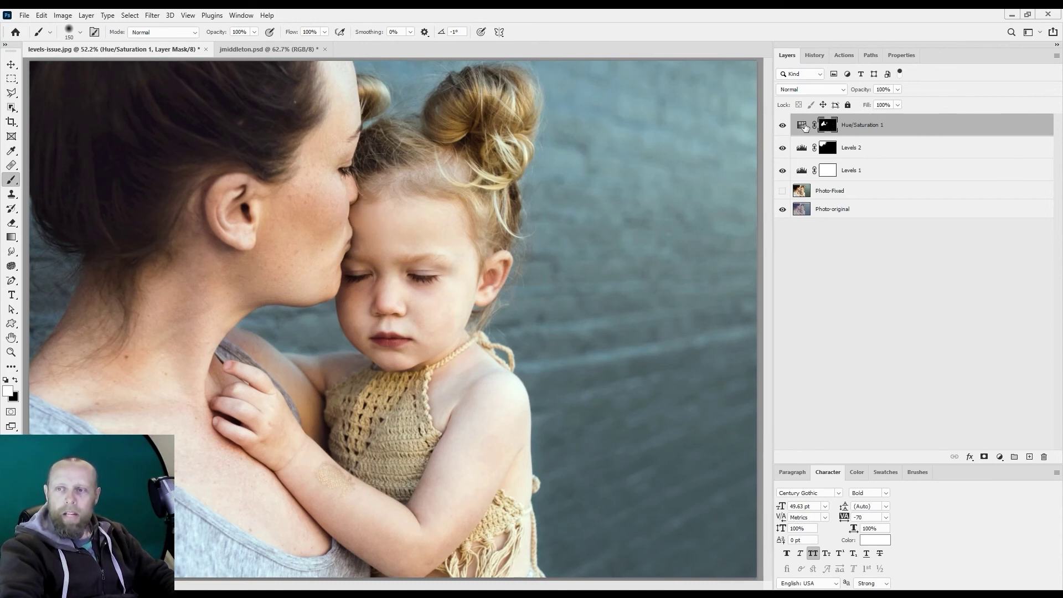
Set Hue/Saturation 1 saturation to -31 and its layer opacity to 33%.
double_click(802, 126)
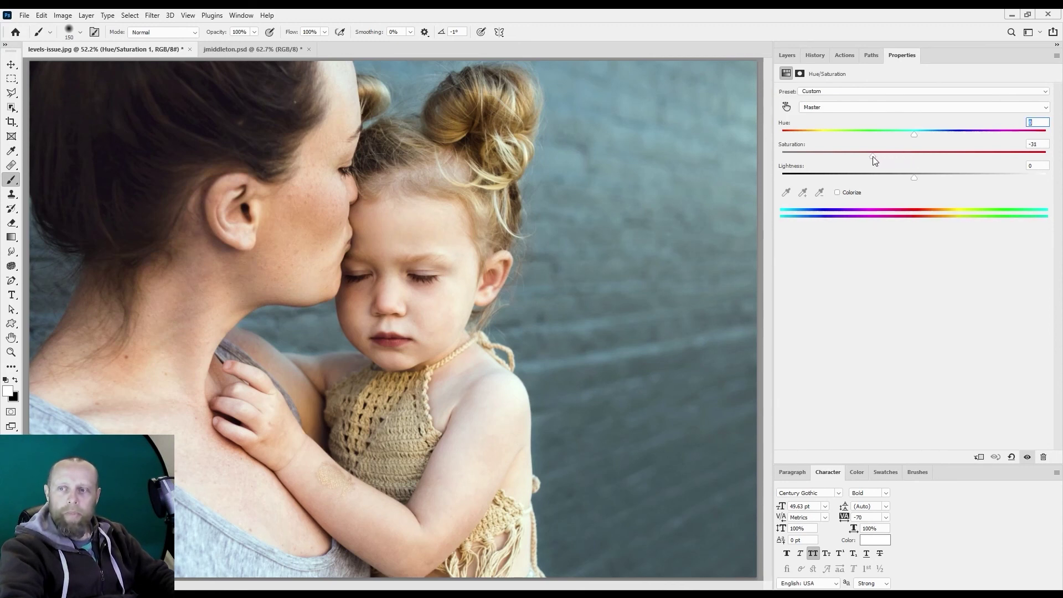
left_click(788, 55)
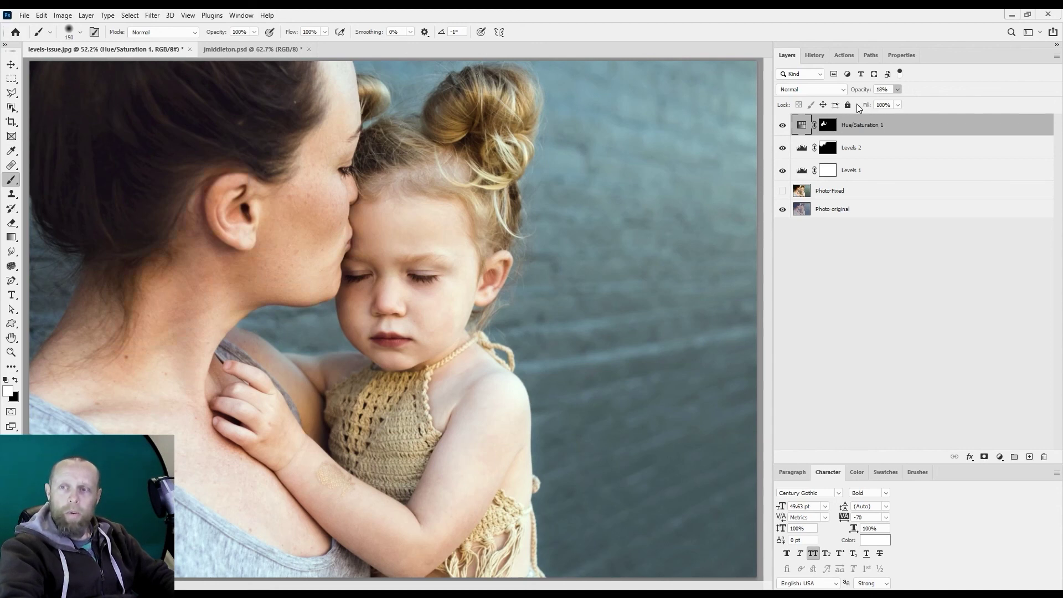
left_click(896, 273)
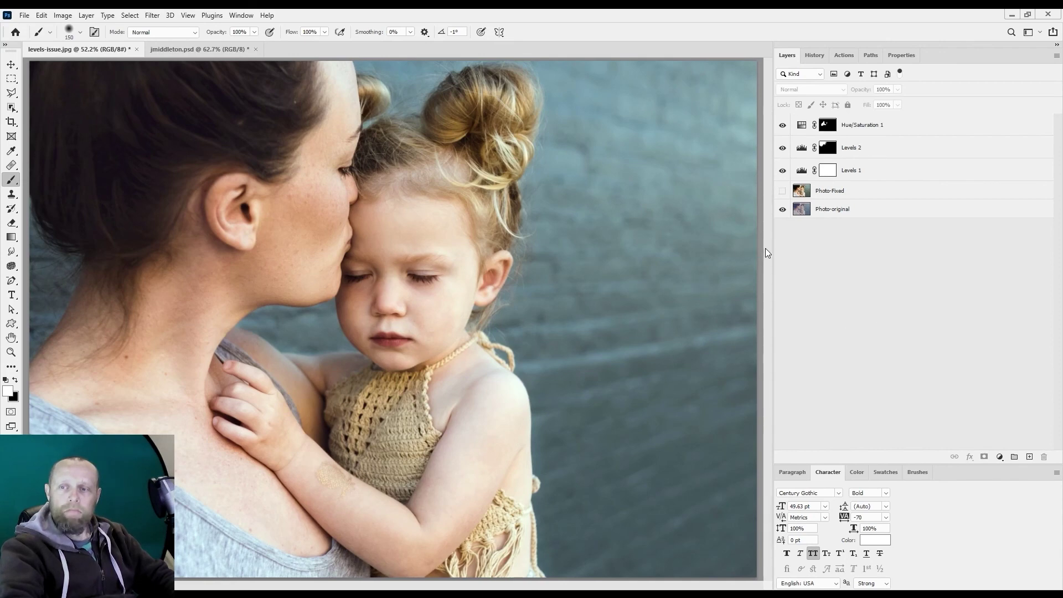